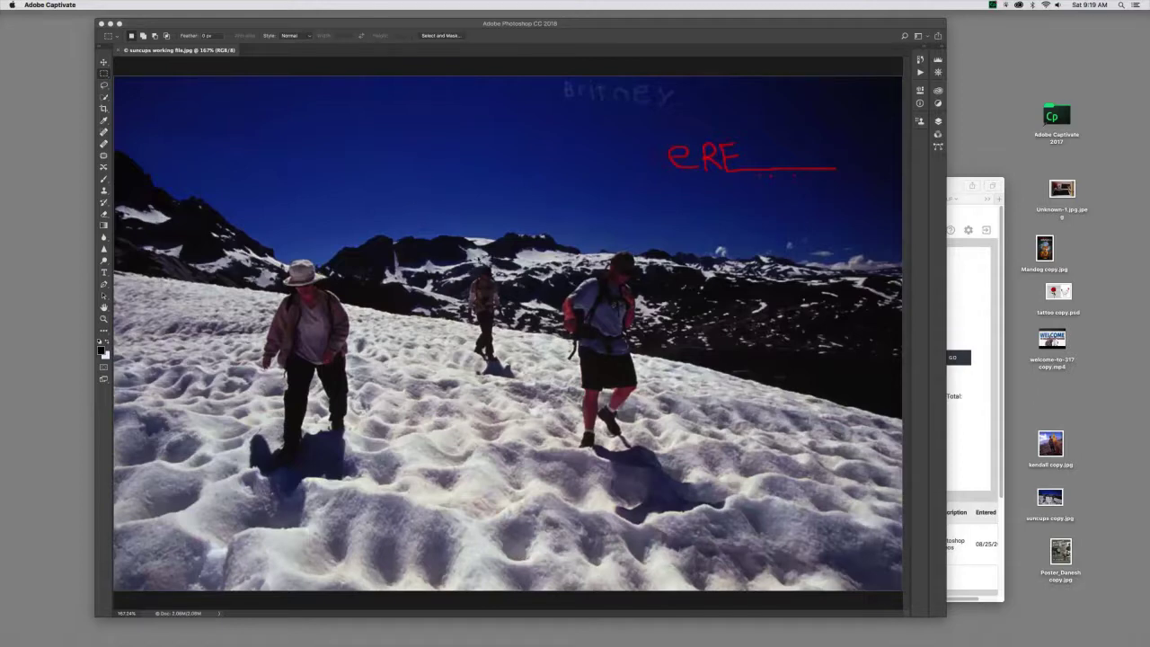
- Bring Photoshop, showing suncups working file.jpg, to the front over Adobe Captivate
click(349, 40)
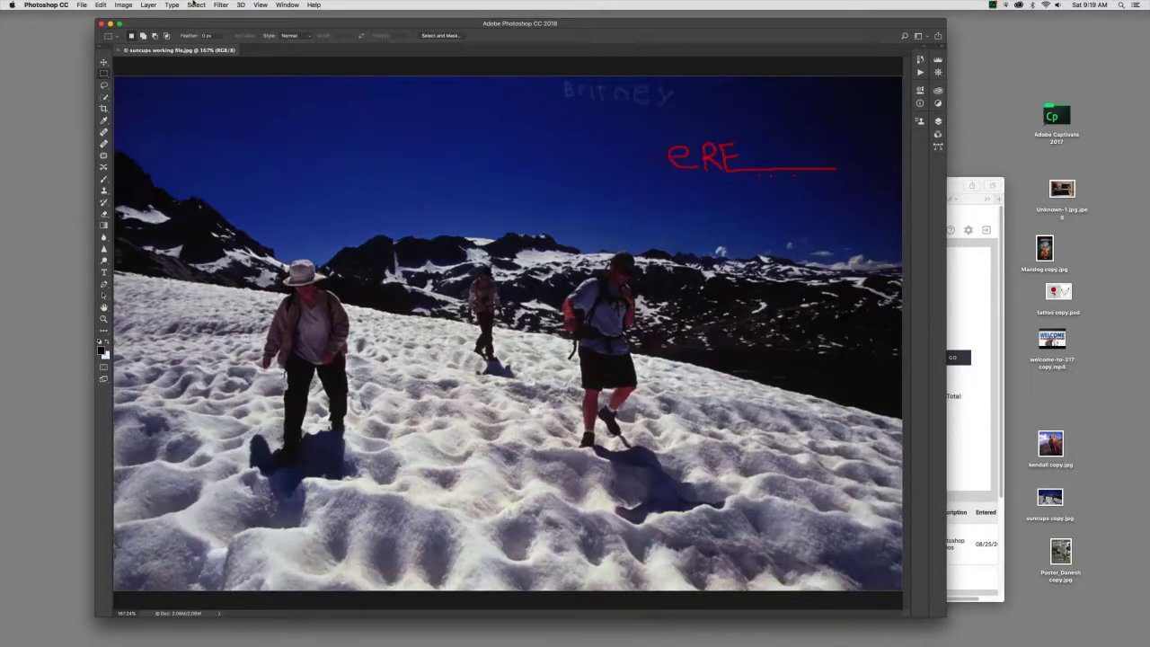
- Open Image > Adjustments > Brightness/Contrast and move the dialog away from the hikers
click(122, 5)
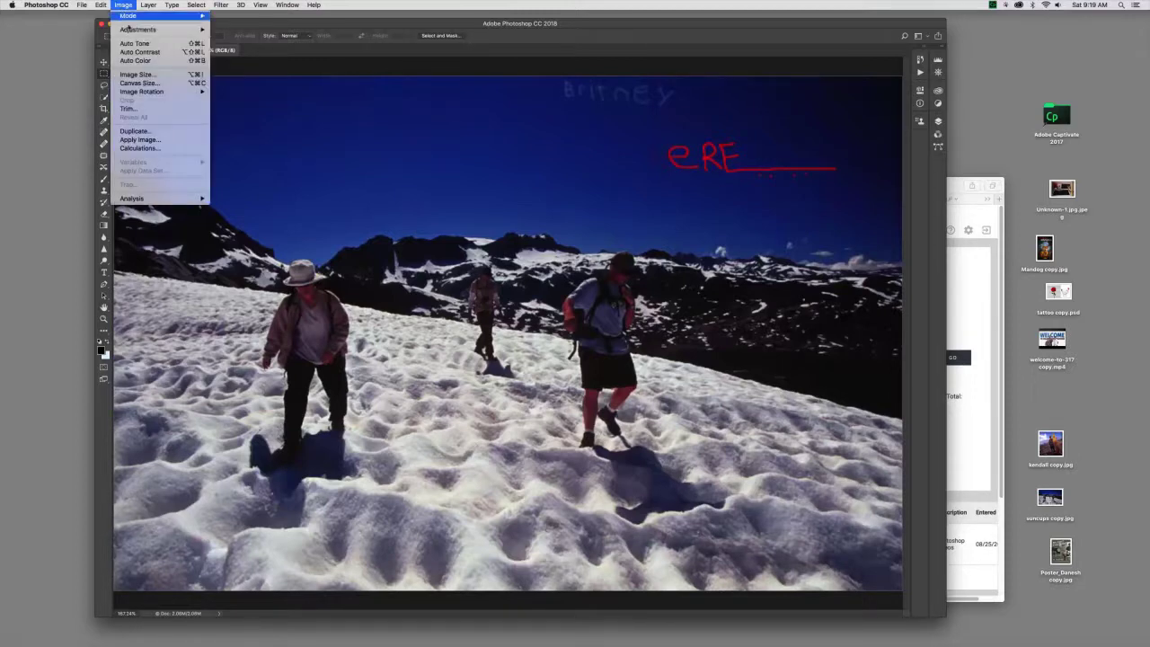
mouse_move(157, 30)
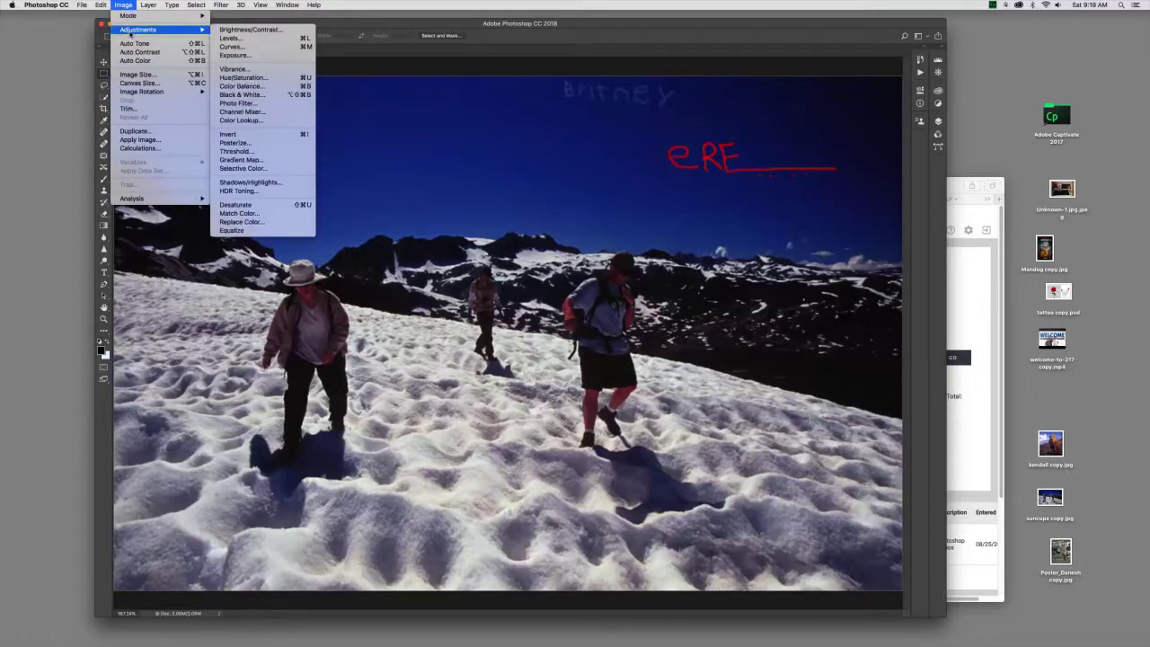
click(290, 32)
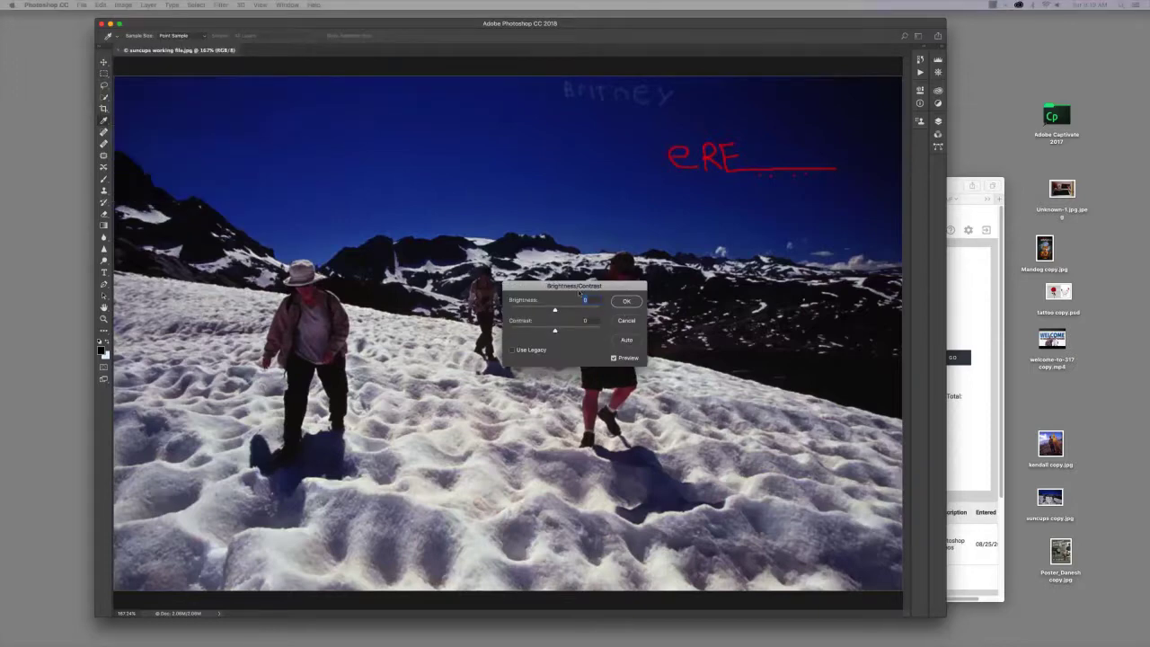
drag(600, 284, 610, 203)
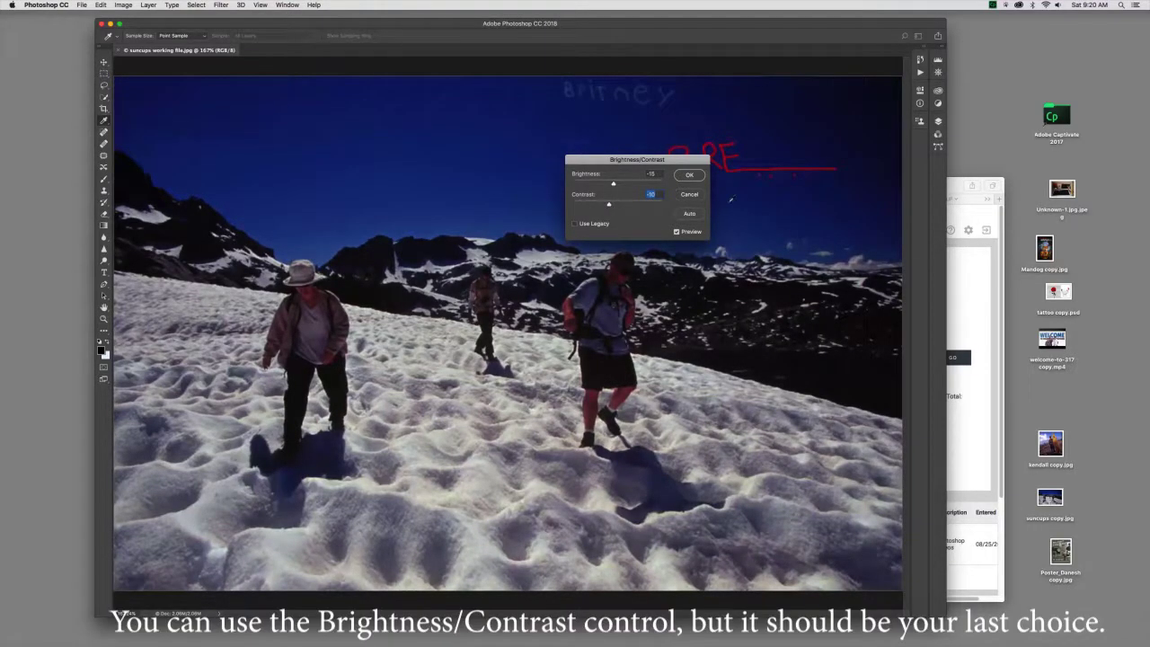
- Try raising Brightness, then reset Brightness and Contrast to 0 and reposition the dialog
alt+click(689, 195)
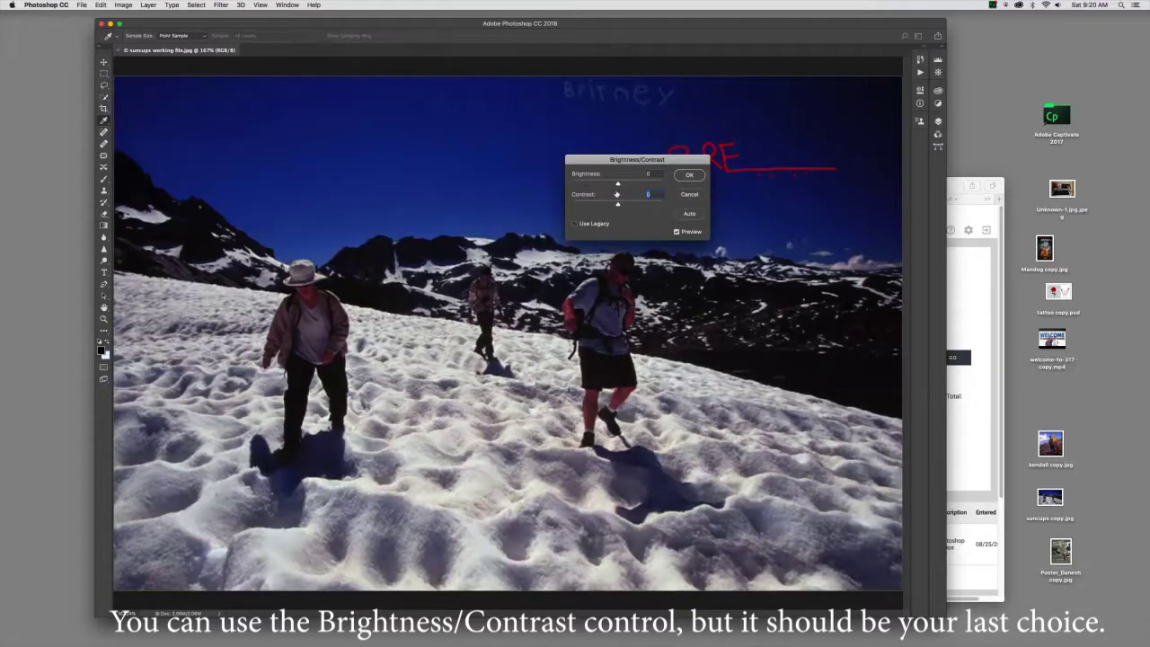
drag(611, 160, 653, 128)
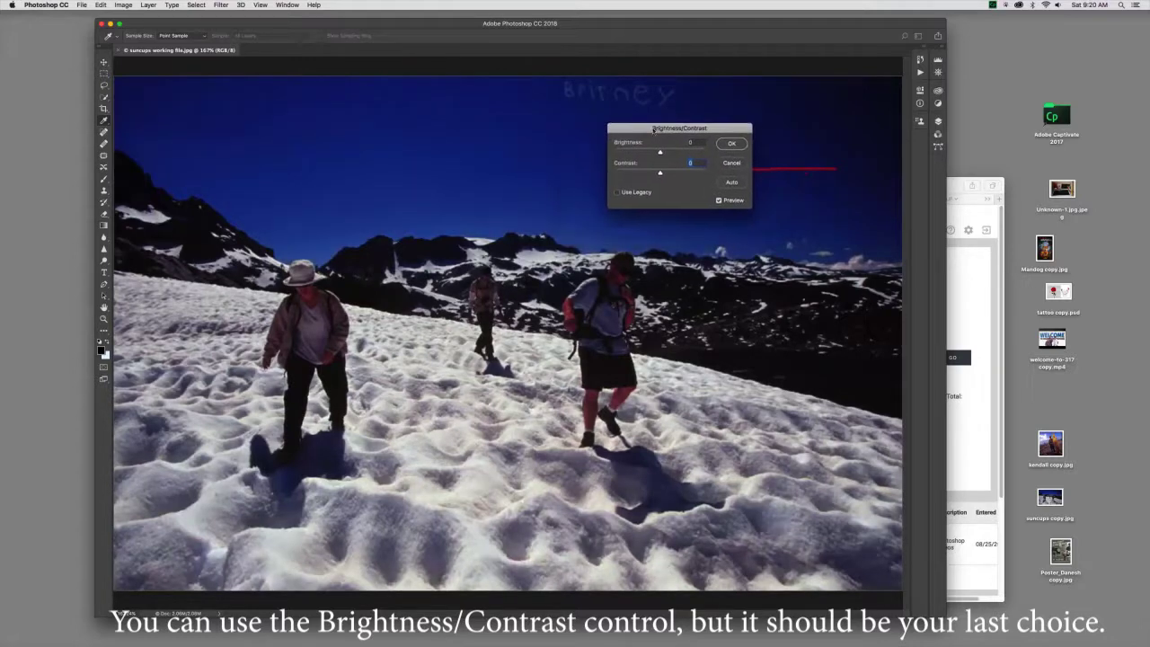
drag(662, 153, 692, 150)
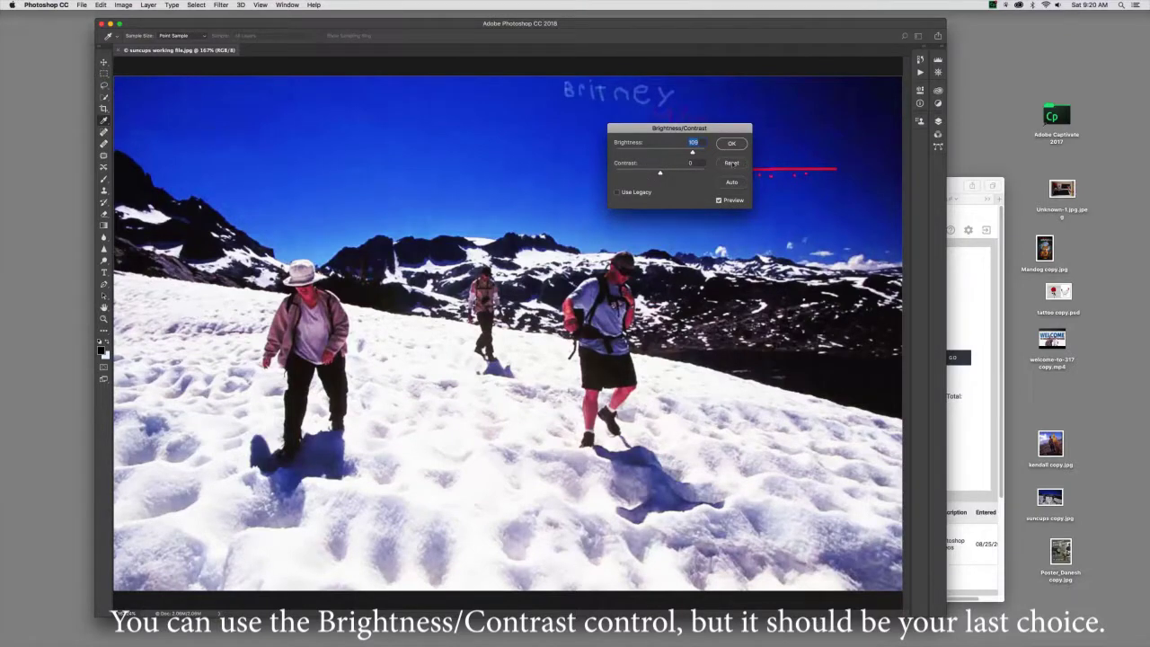
alt+click(732, 164)
mouse_move(644, 130)
mouse_down()
mouse_move(621, 131)
mouse_move(583, 90)
mouse_move(585, 107)
mouse_up()
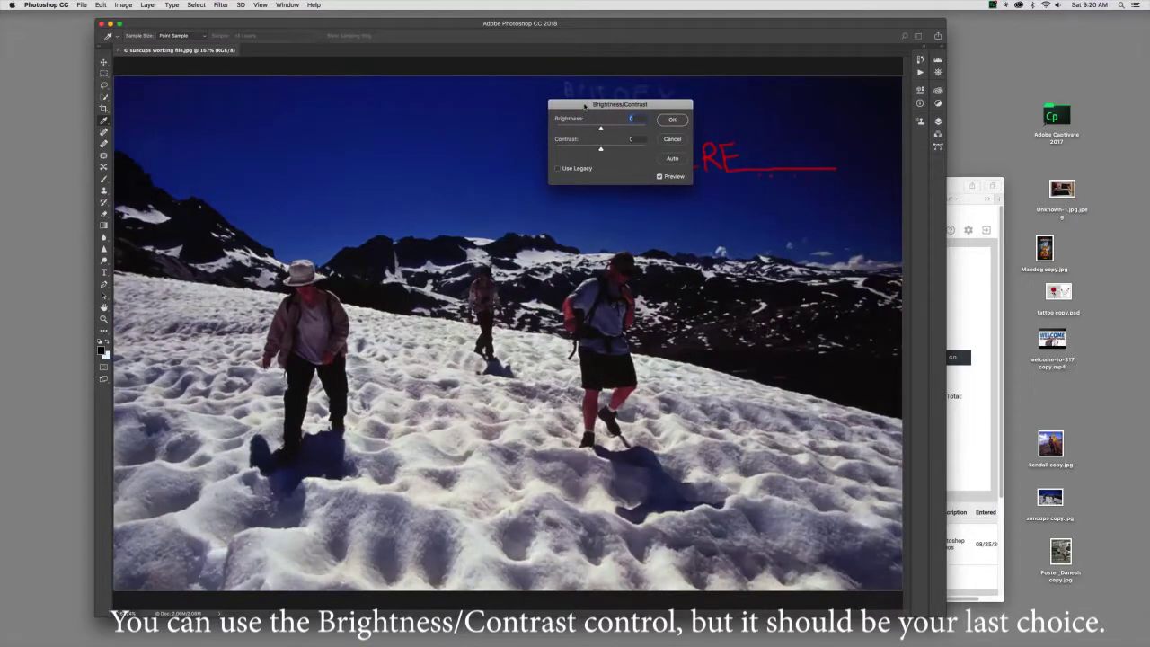
drag(585, 106, 595, 137)
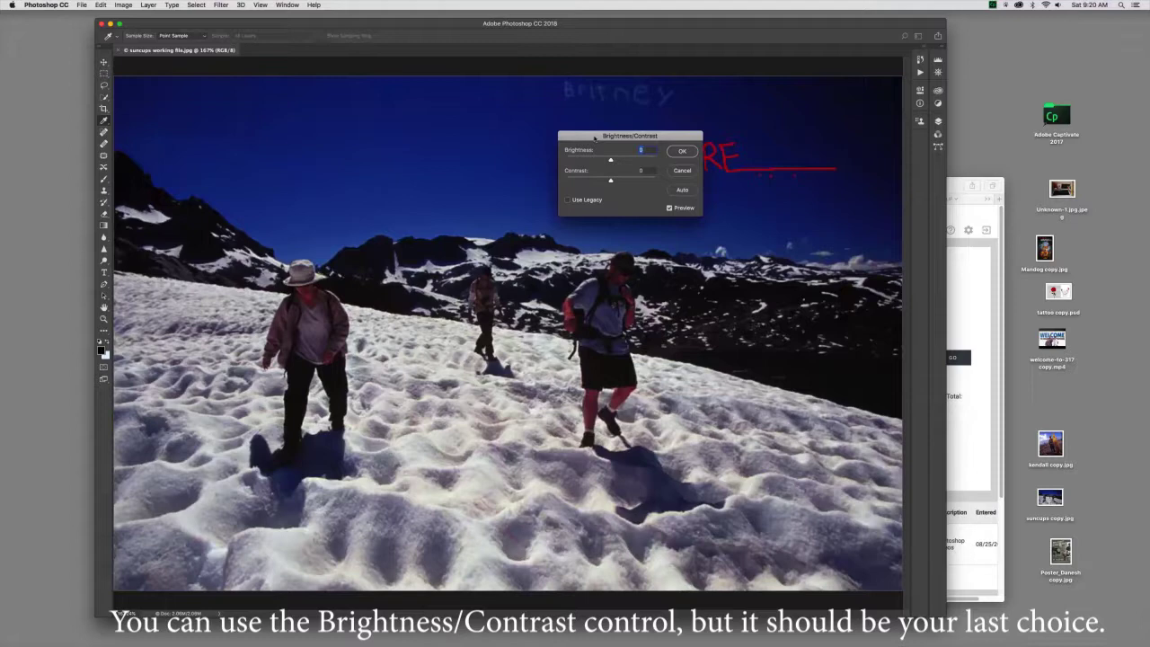
drag(595, 138, 591, 135)
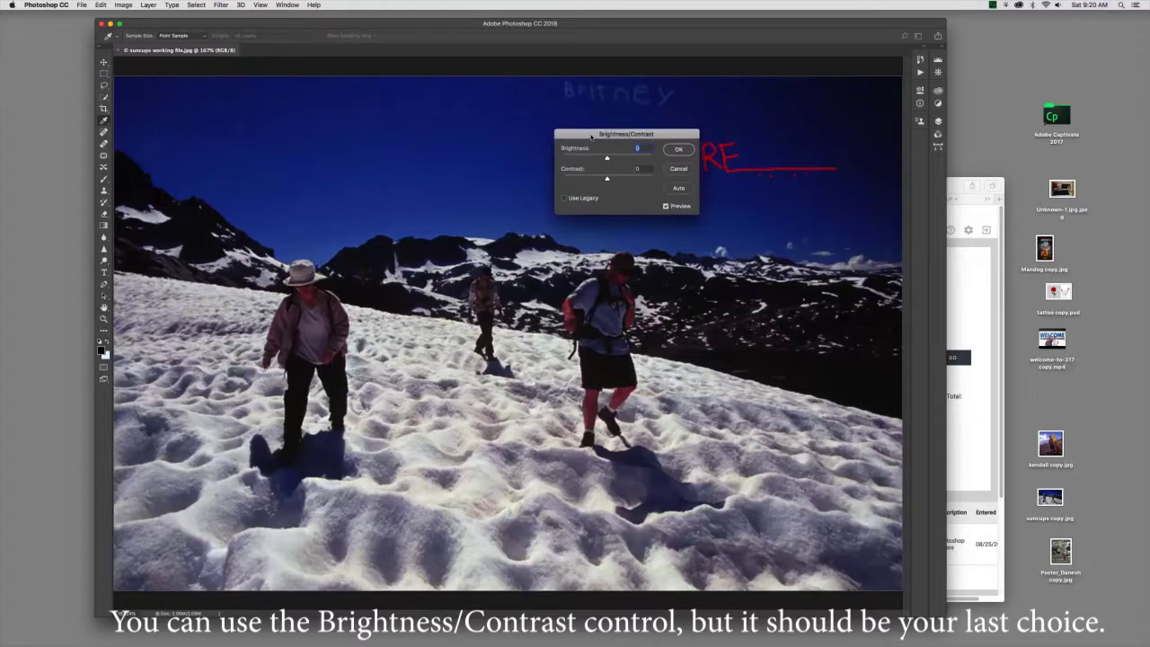
- Cancel the Brightness/Contrast dialog without applying any change to the snowfield photo
click(679, 169)
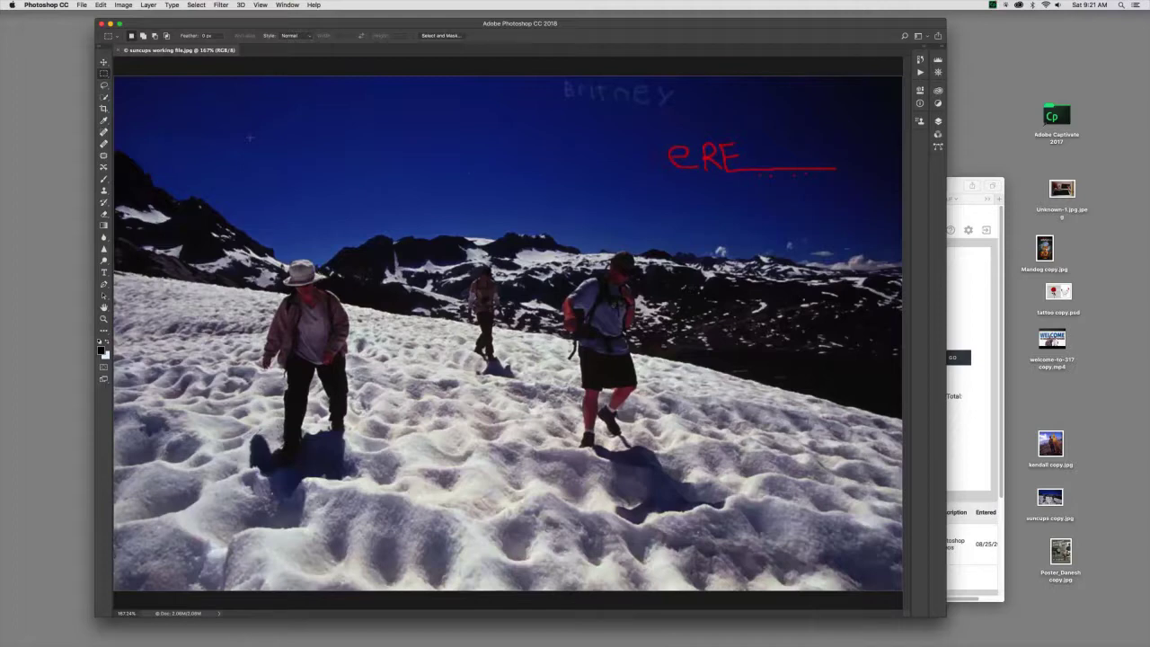
- Open the Levels dialog from Image > Adjustments, with input levels at 0, 1.00 and 255
click(124, 6)
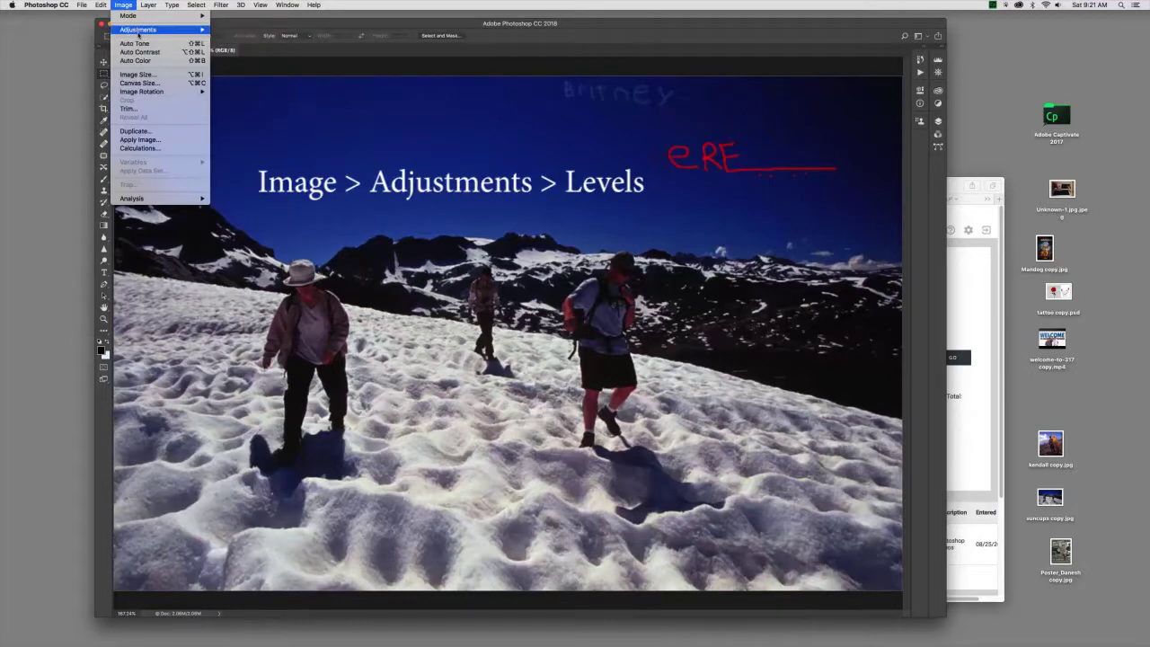
mouse_move(144, 30)
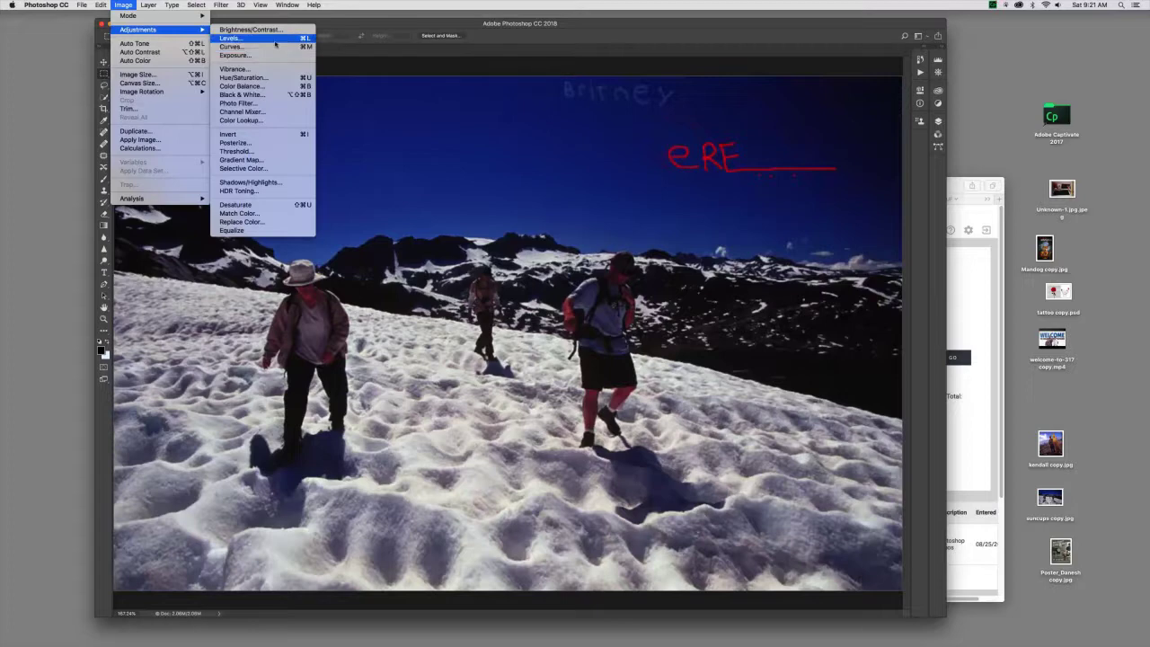
click(275, 40)
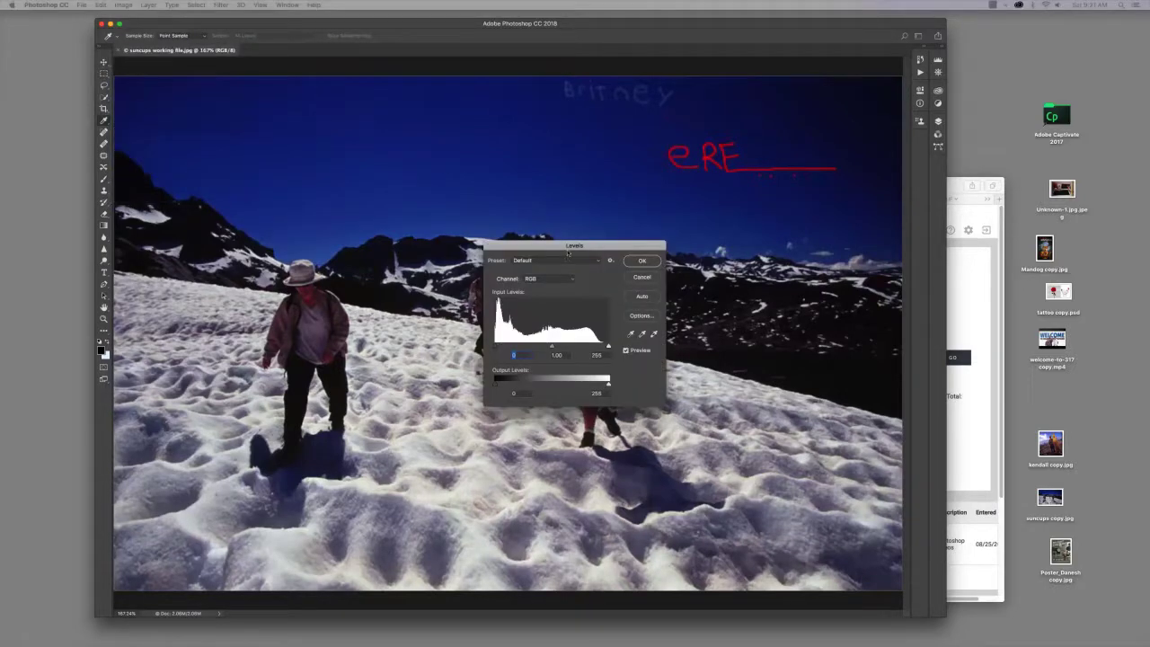
drag(568, 248, 590, 86)
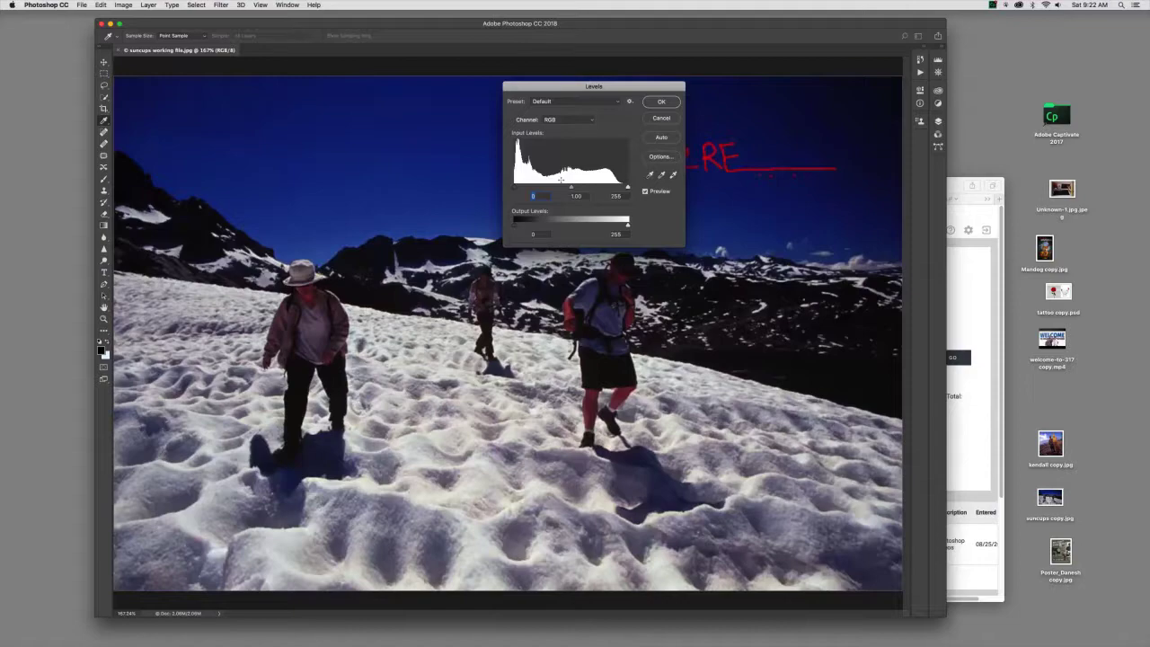
click(588, 120)
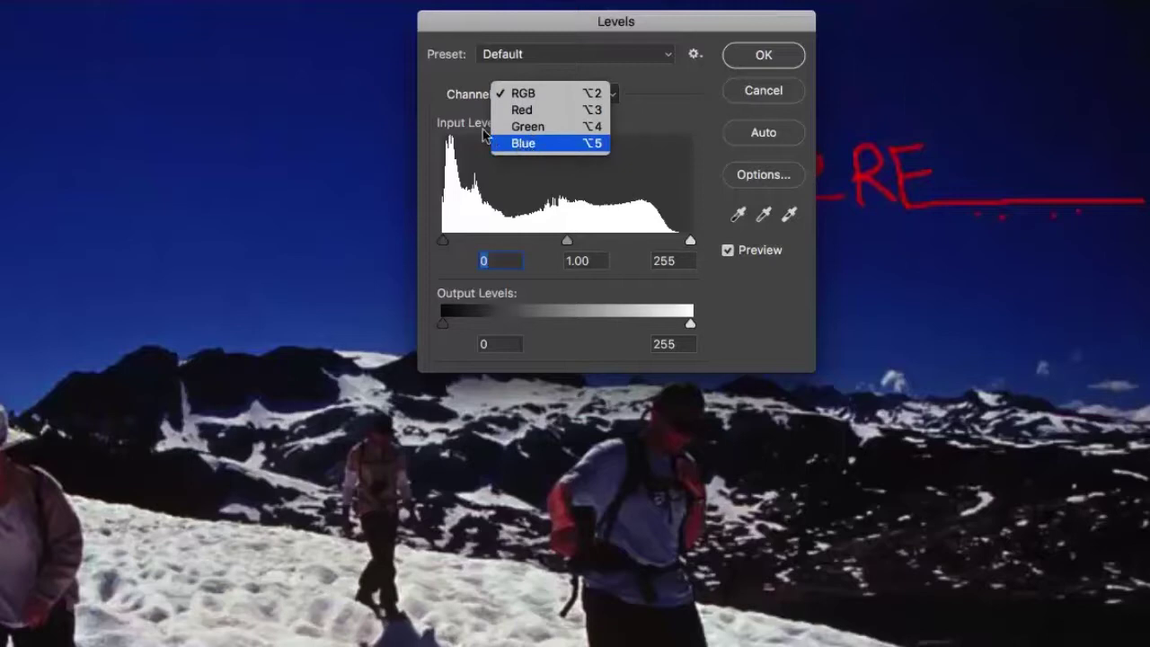
- Keep the RGB channel, move the Levels dialog, and nudge the white input slider to make it Custom
click(522, 23)
drag(569, 21, 531, 43)
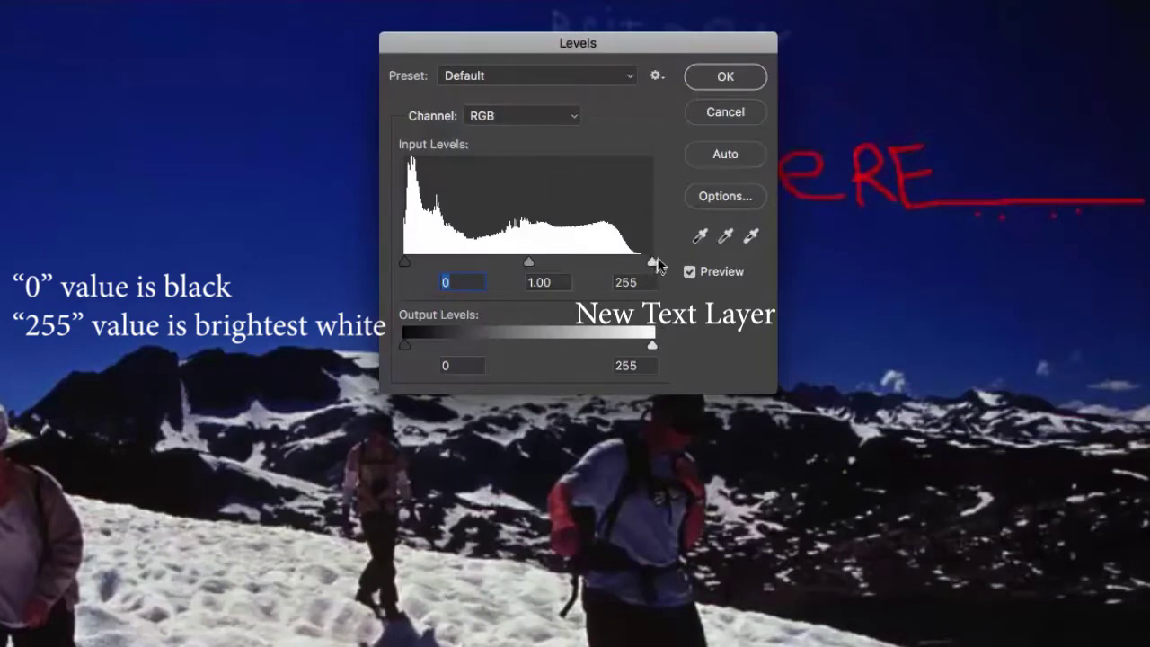
mouse_move(652, 263)
mouse_down()
mouse_move(598, 264)
mouse_move(659, 261)
mouse_up()
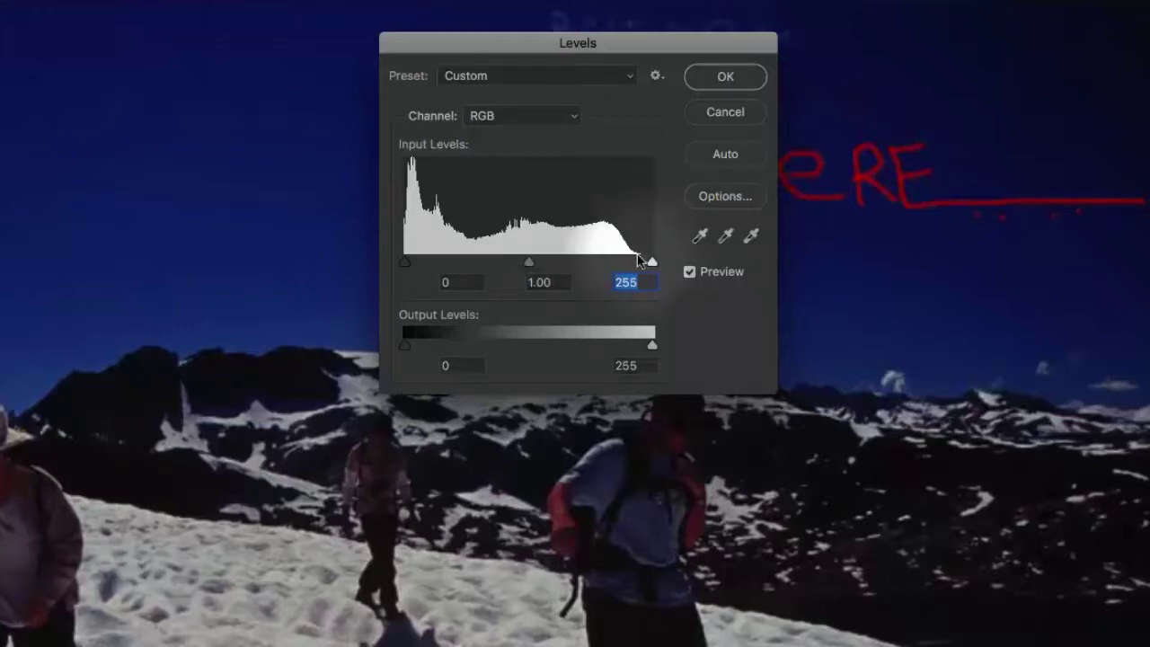
- Set the white input level to 239, compare with Preview toggled, and apply Levels
drag(652, 261, 637, 265)
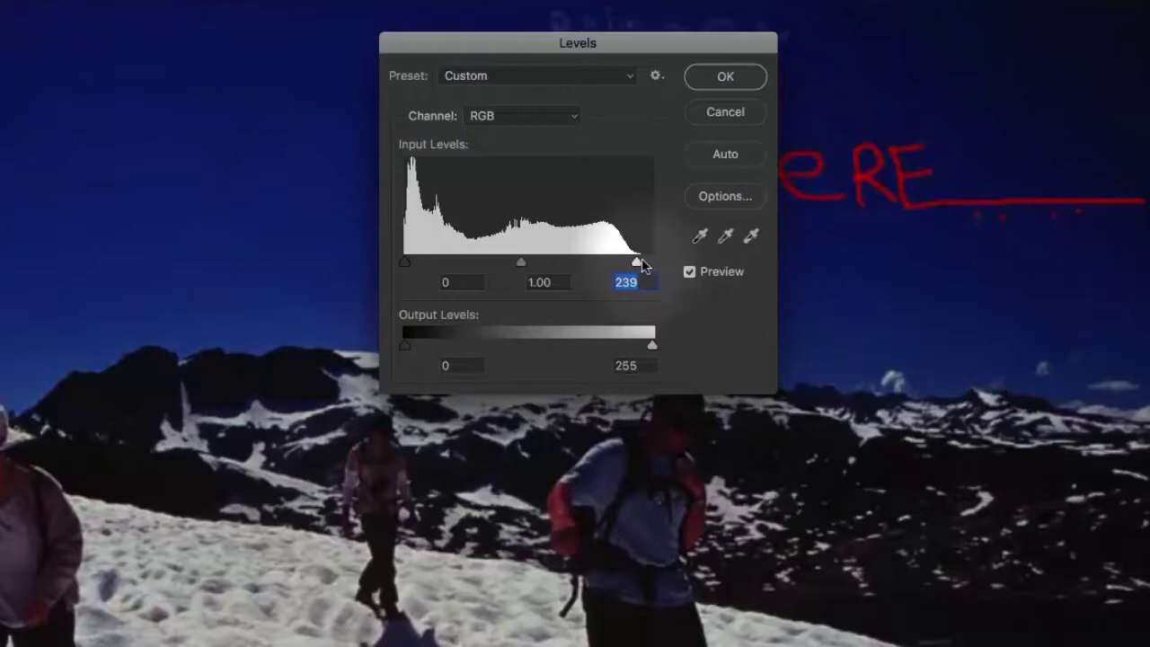
click(689, 272)
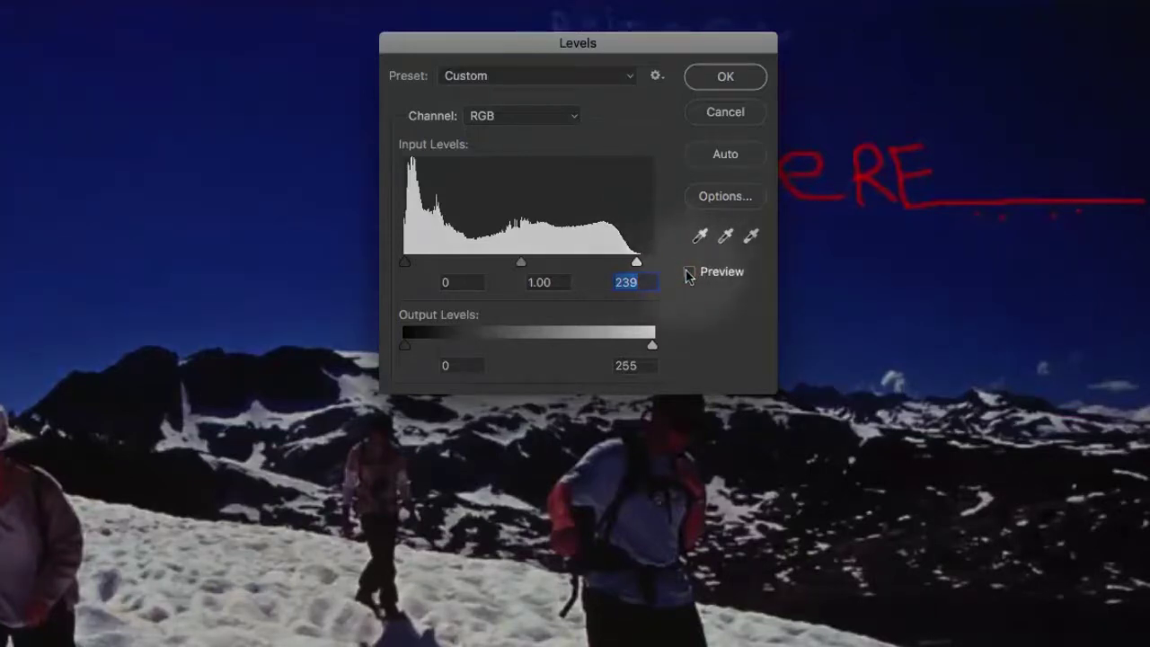
click(689, 273)
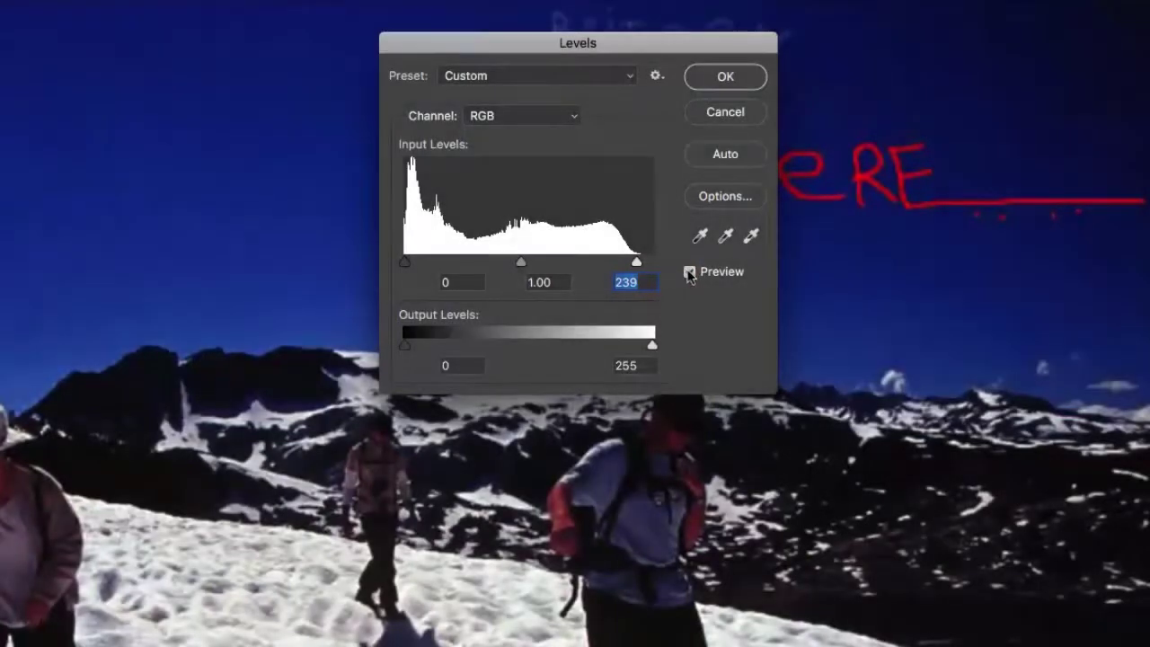
click(689, 272)
click(690, 272)
click(690, 273)
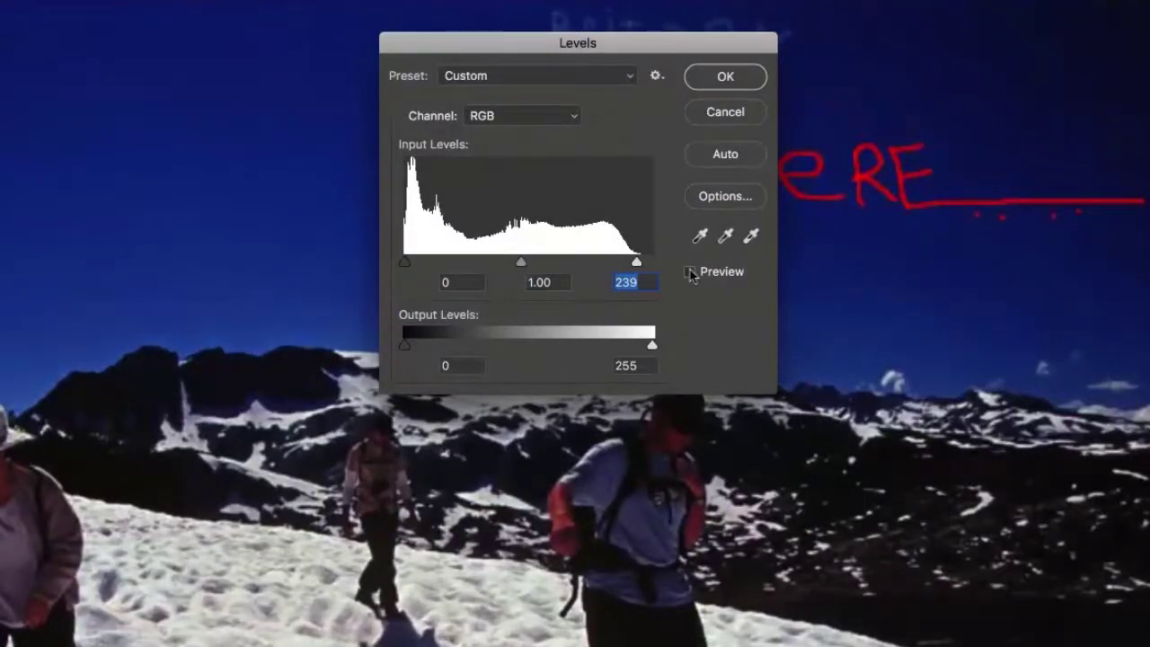
click(690, 273)
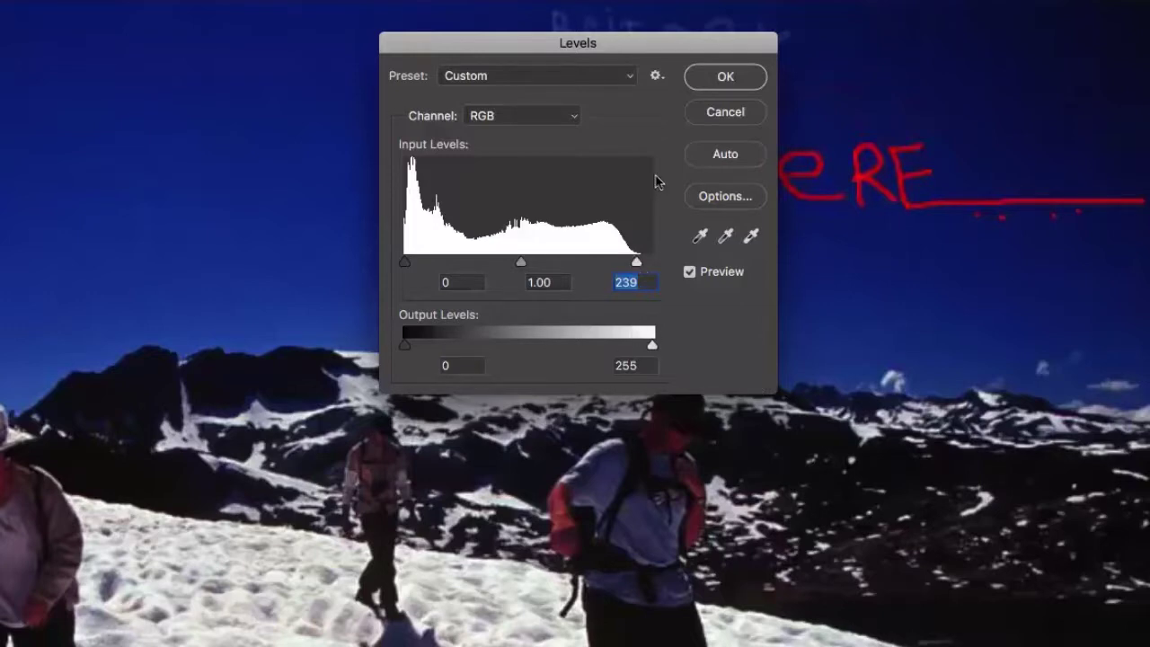
click(727, 78)
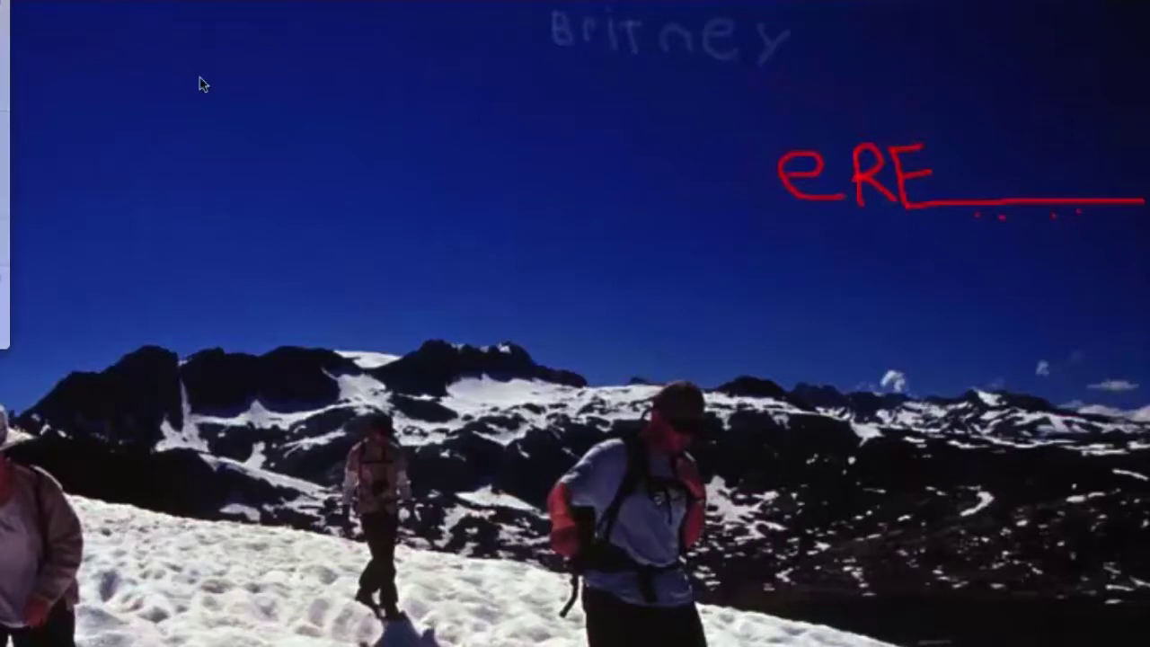
key(super+l)
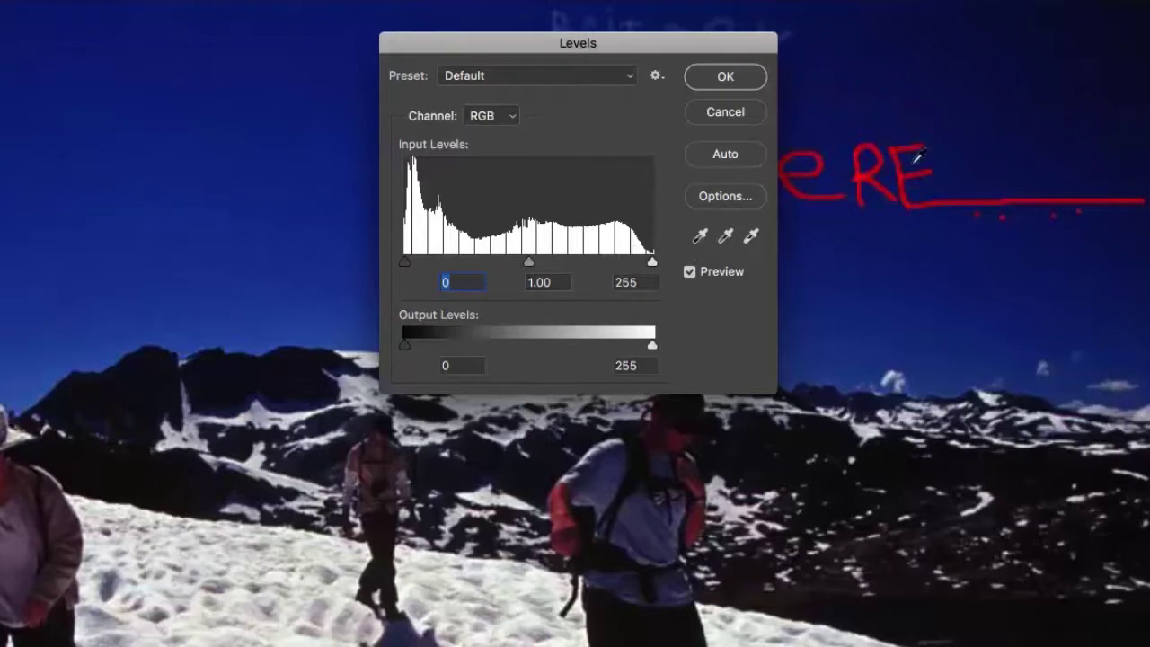
click(725, 78)
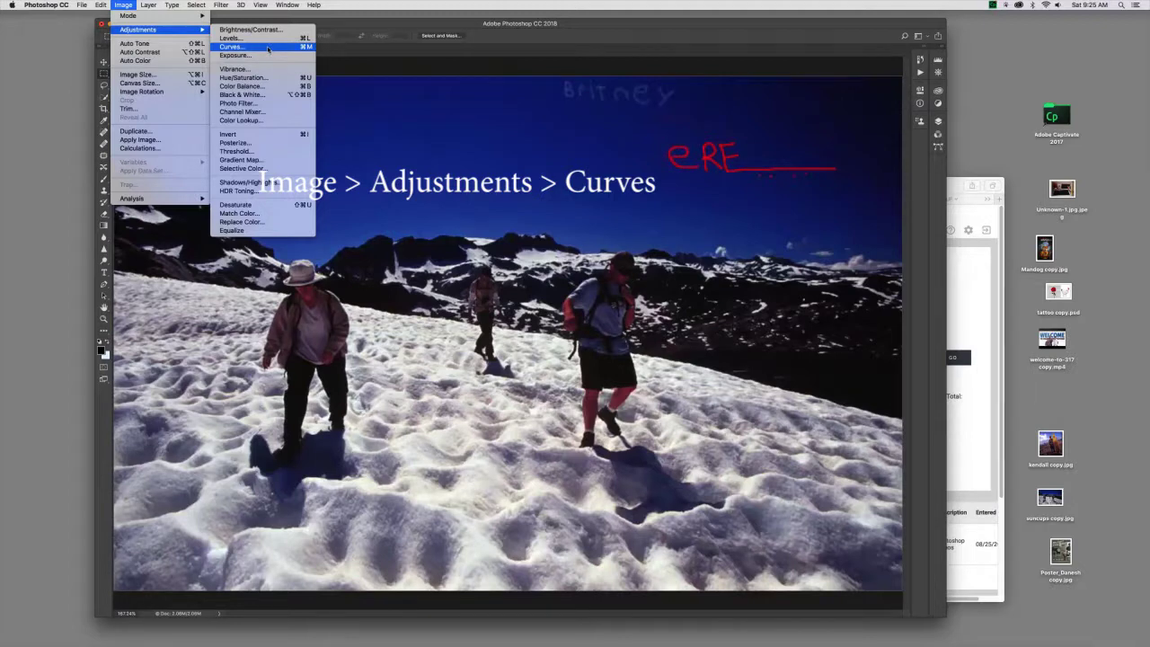
- Open the Curves dialog on the RGB channel with the Default preset
click(267, 48)
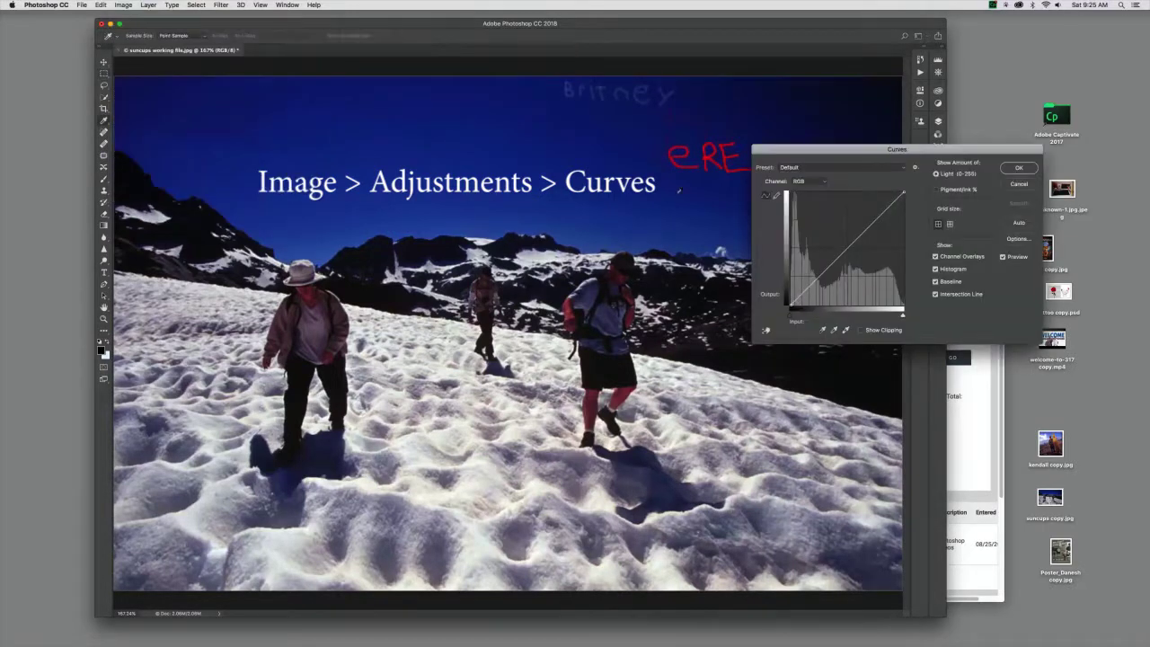
- Move the Curves dialog aside and add an RGB curve point at input 22, output 22
drag(800, 149, 614, 123)
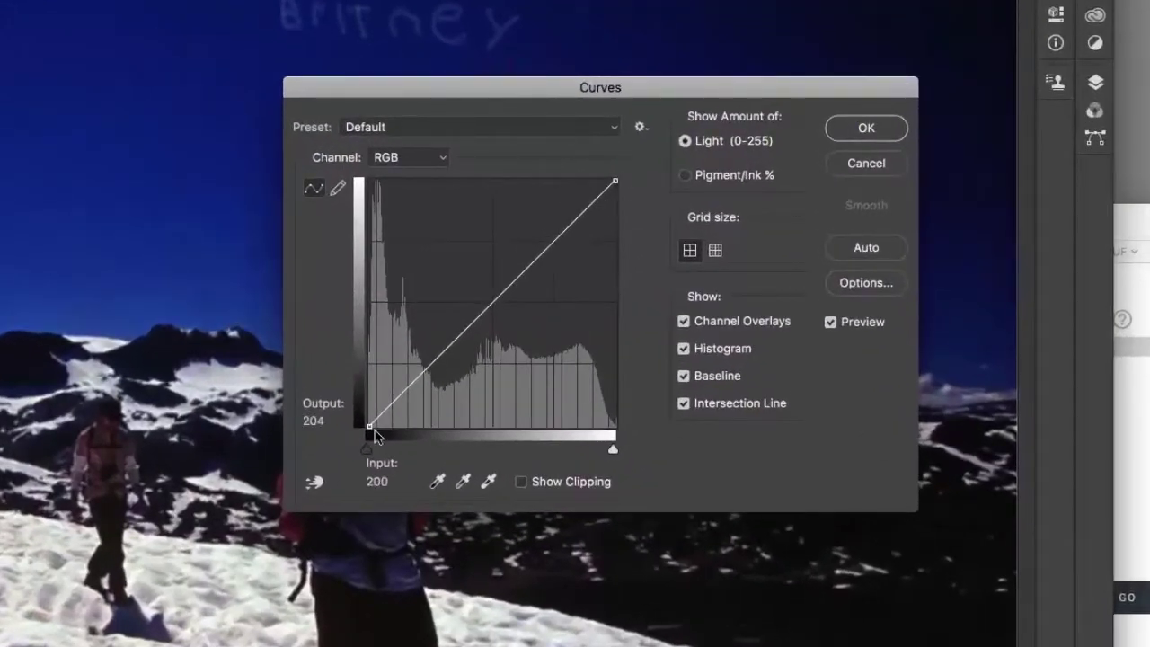
click(370, 422)
drag(478, 318, 391, 405)
drag(454, 99, 604, 0)
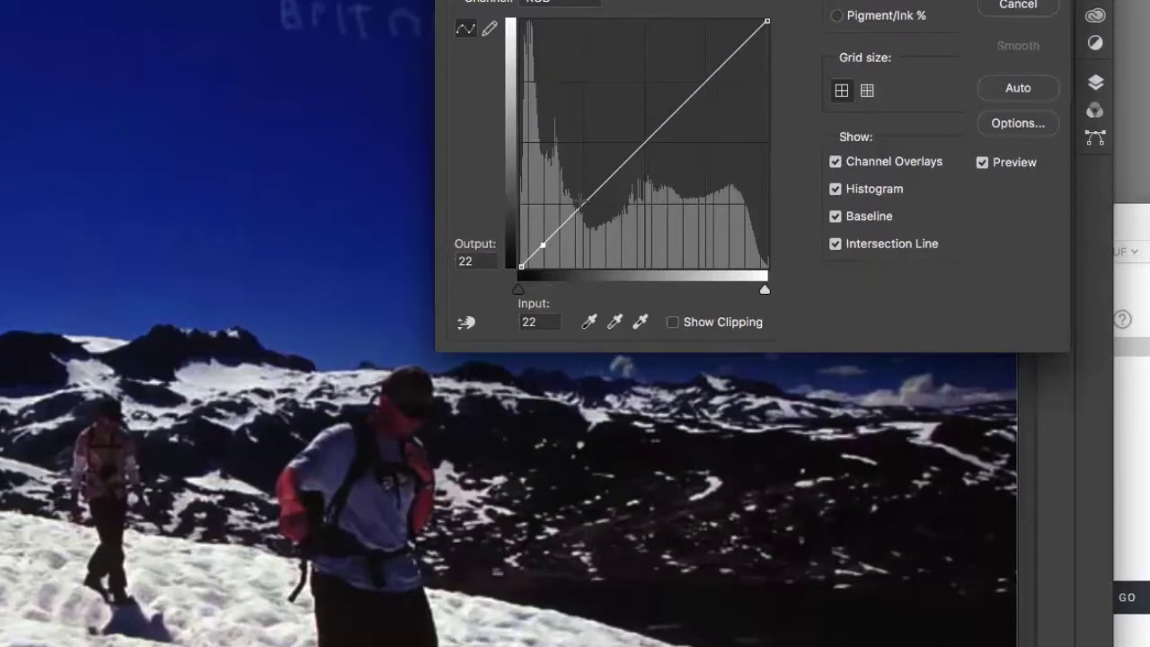
- Add and drag several RGB curve points to lift the shadows, the last at input 109, output 111
click(580, 203)
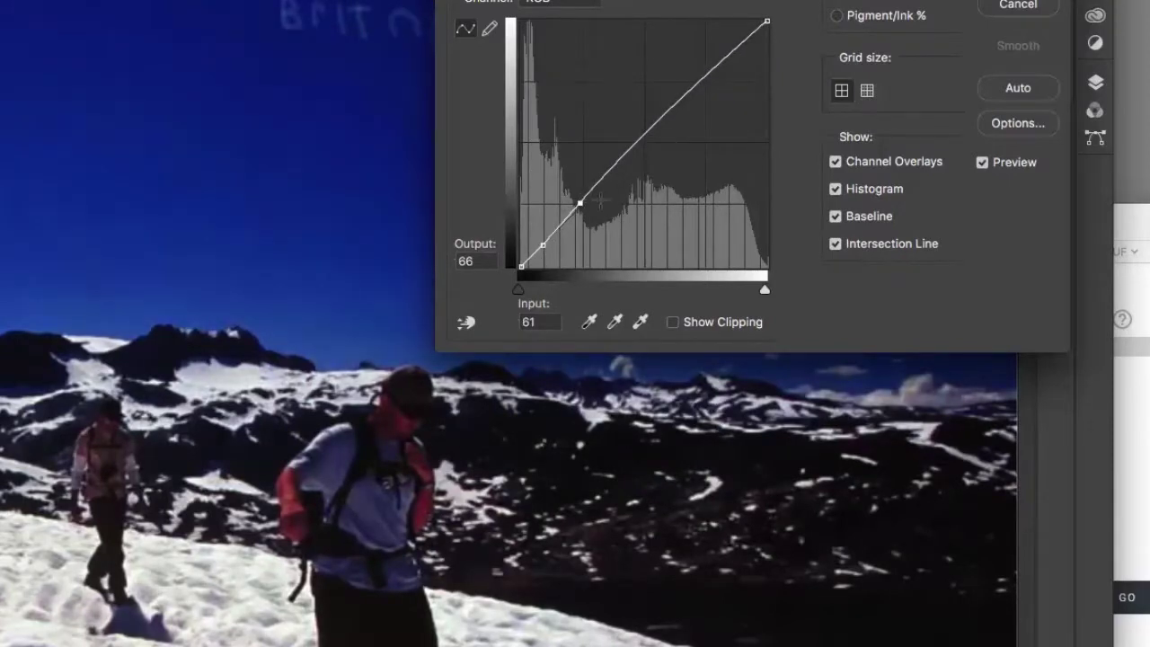
mouse_move(543, 244)
mouse_down()
mouse_move(536, 226)
mouse_move(541, 234)
mouse_up()
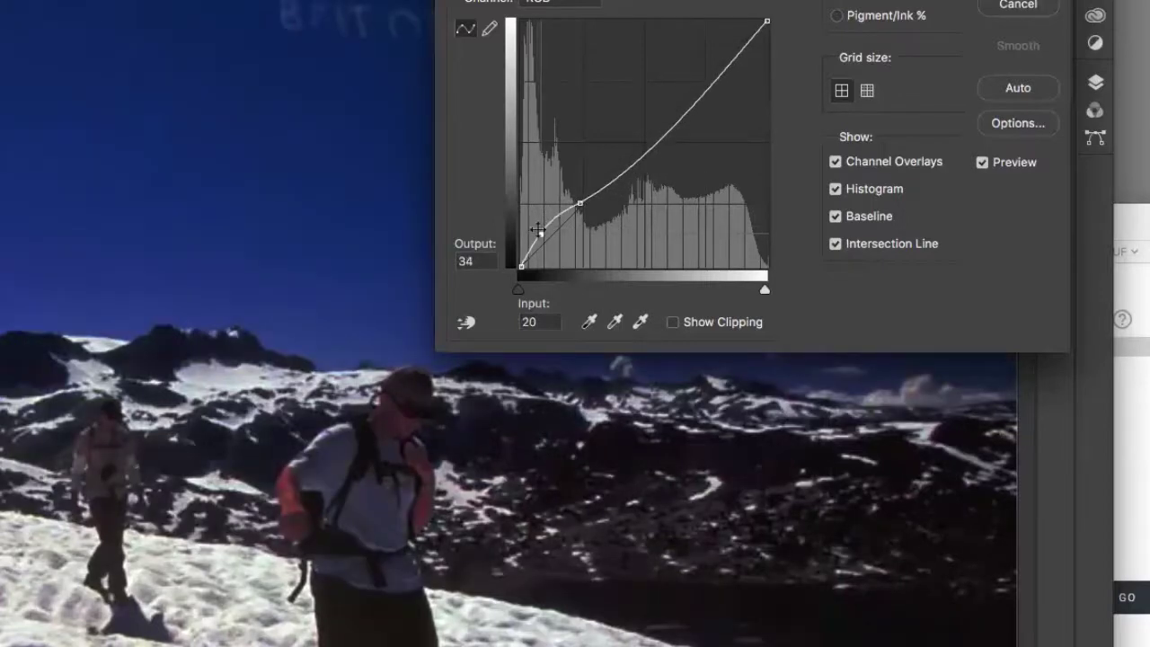
drag(634, 165, 628, 162)
click(611, 176)
click(627, 161)
drag(627, 160, 627, 159)
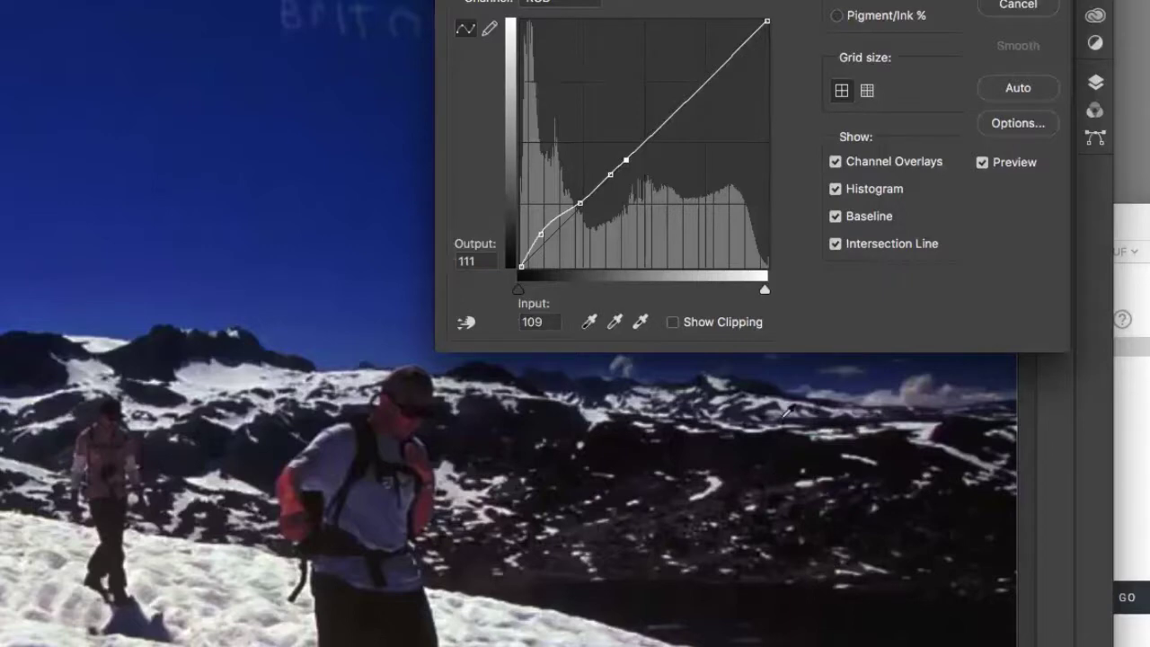
click(983, 165)
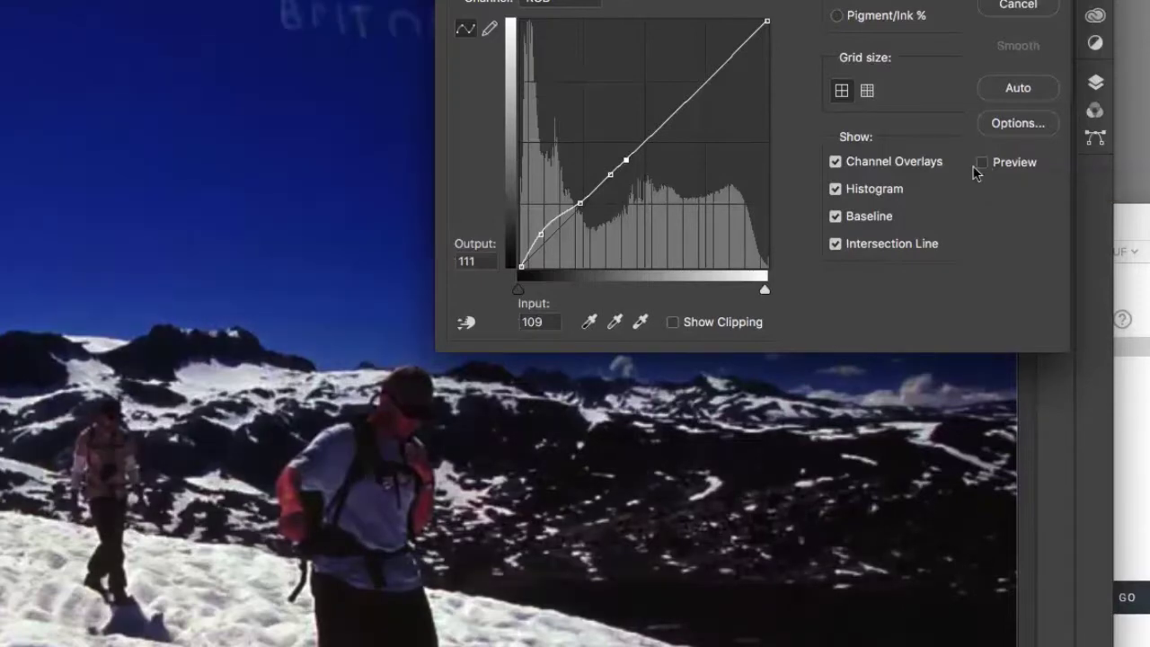
click(983, 165)
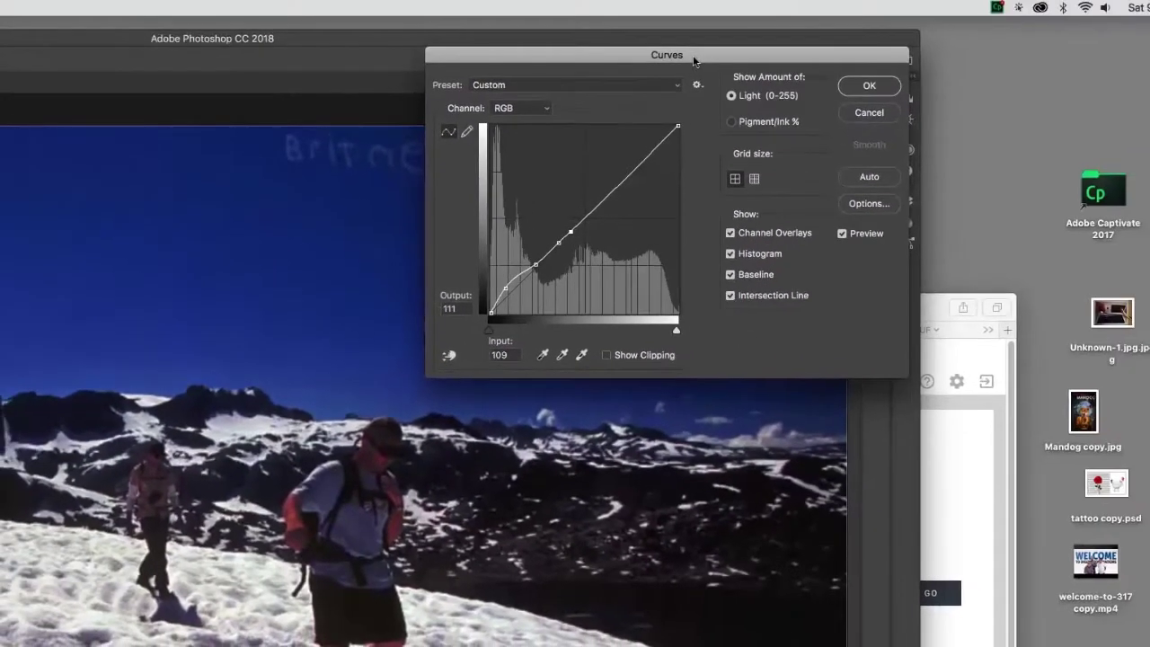
drag(725, 19, 626, 86)
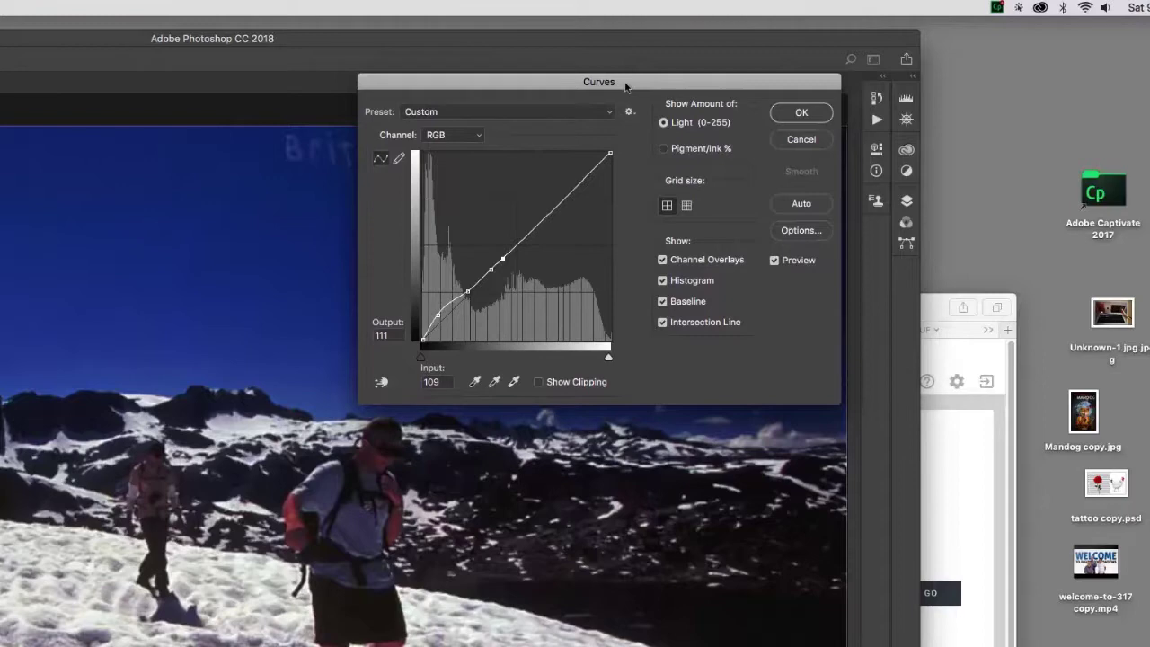
drag(627, 88, 627, 88)
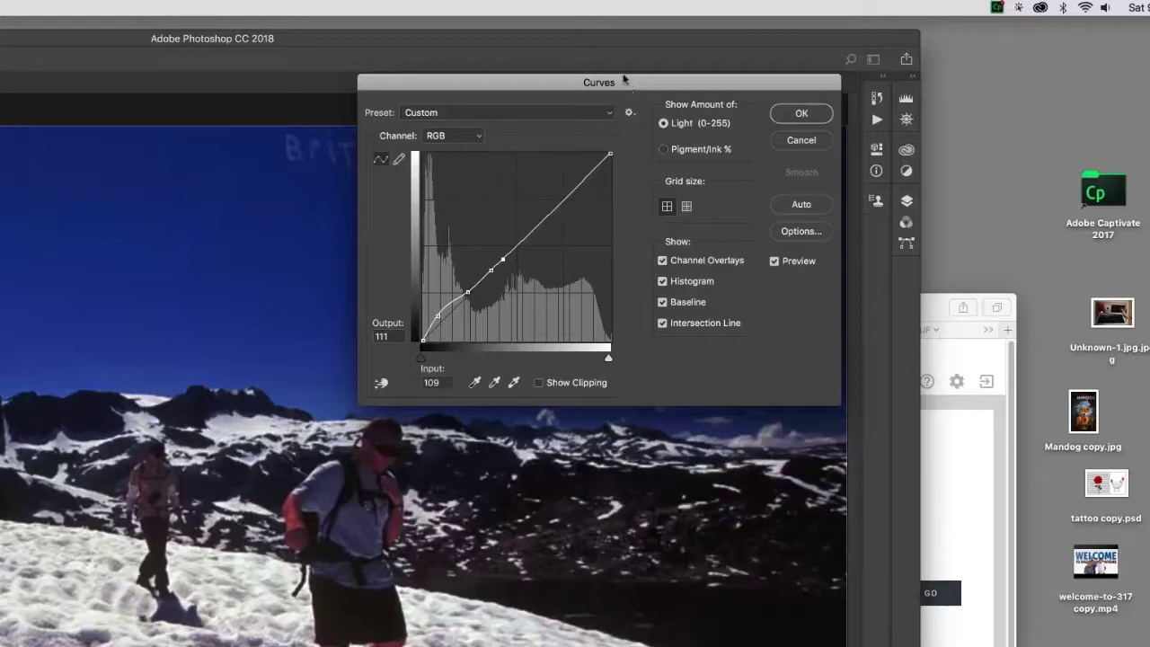
drag(627, 86, 513, 192)
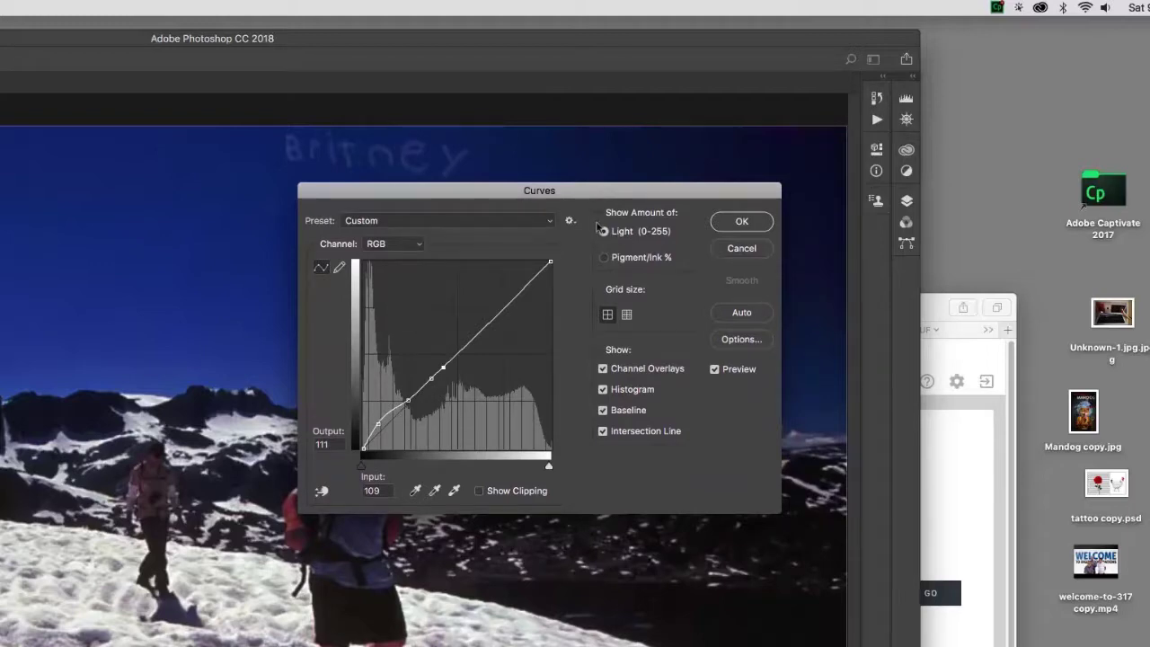
click(568, 221)
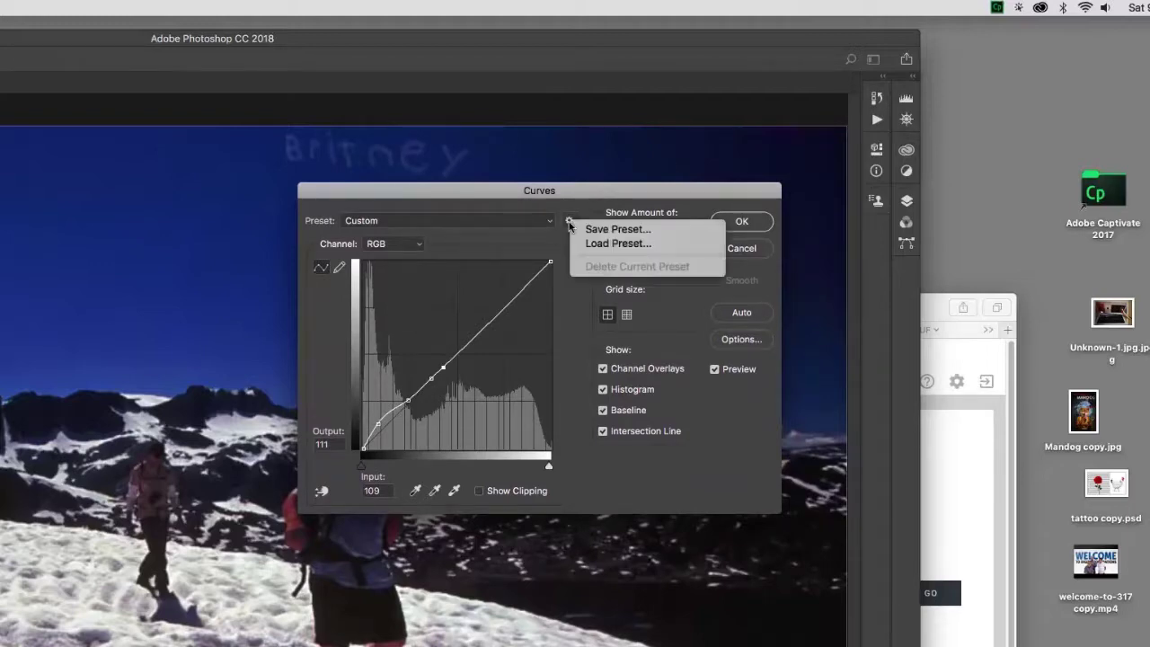
drag(582, 192, 578, 127)
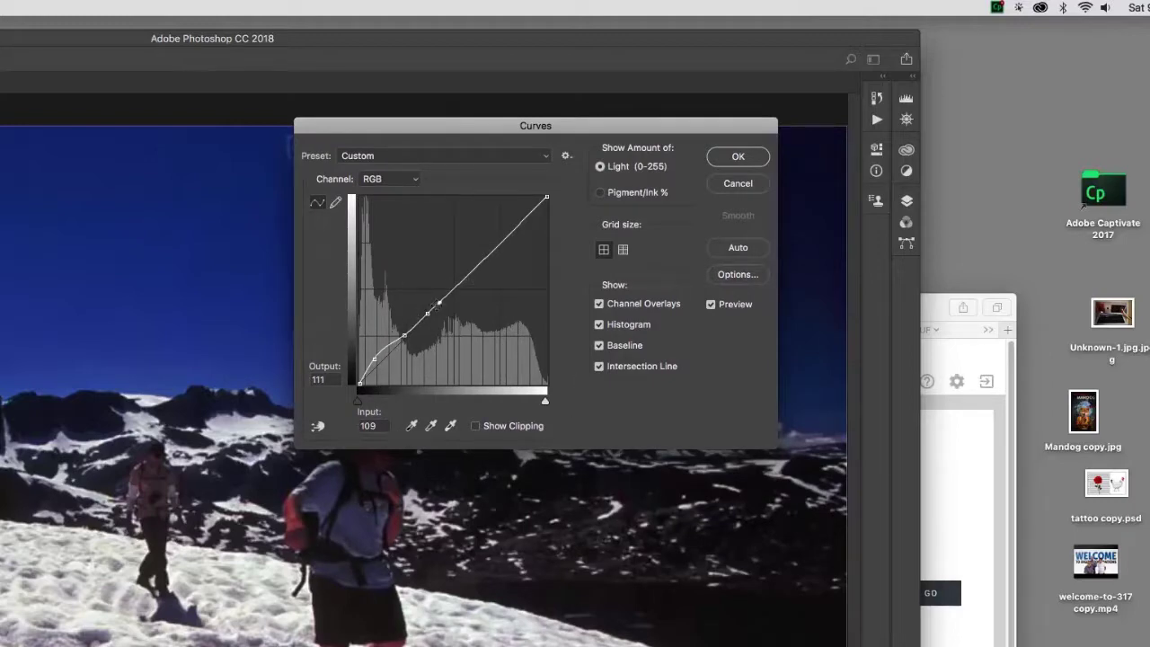
- Drag curve points and the top endpoint into a zigzag, including a point at input 25, output 65
drag(459, 284, 409, 308)
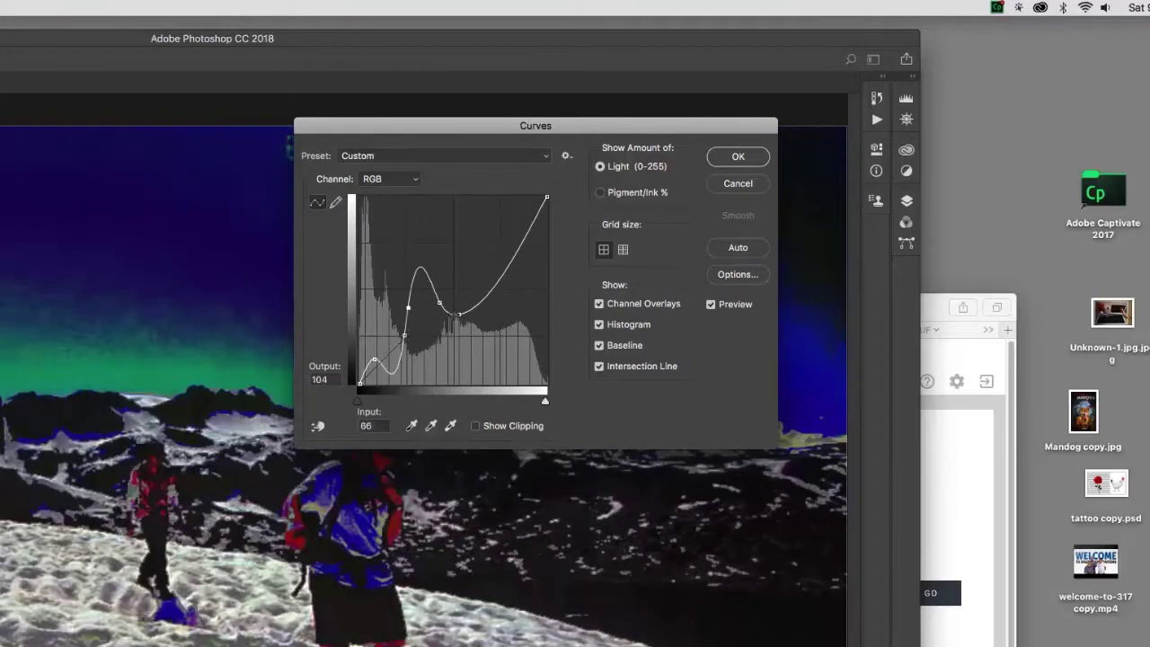
drag(544, 197, 528, 228)
drag(500, 271, 468, 281)
drag(372, 362, 379, 336)
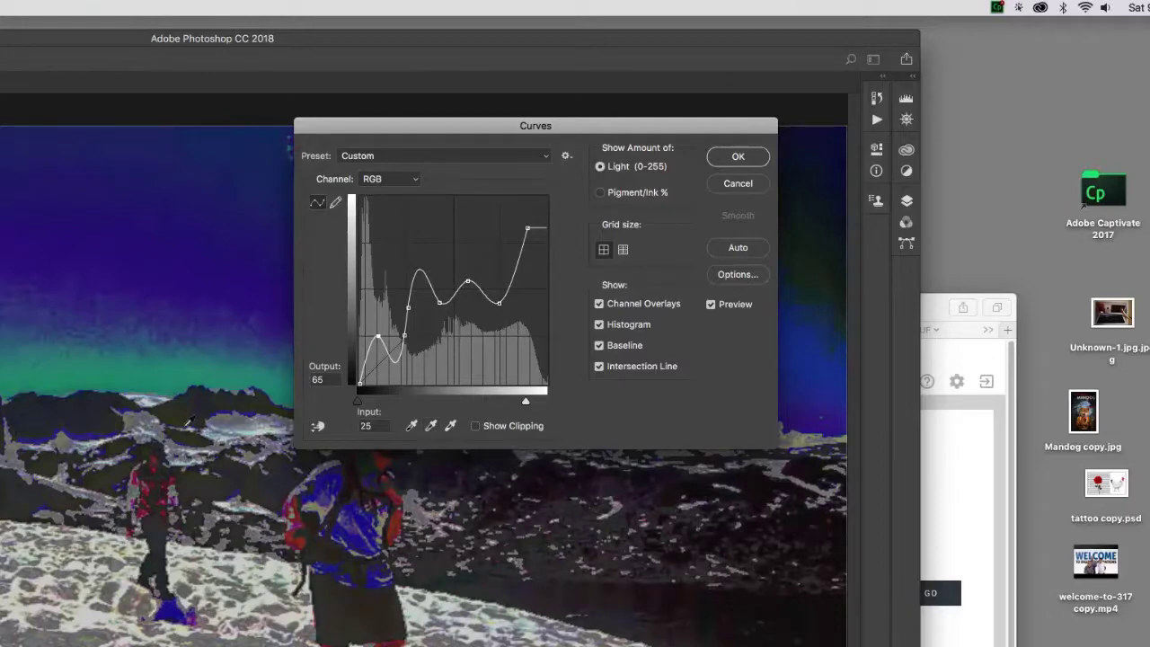
drag(488, 119, 318, 86)
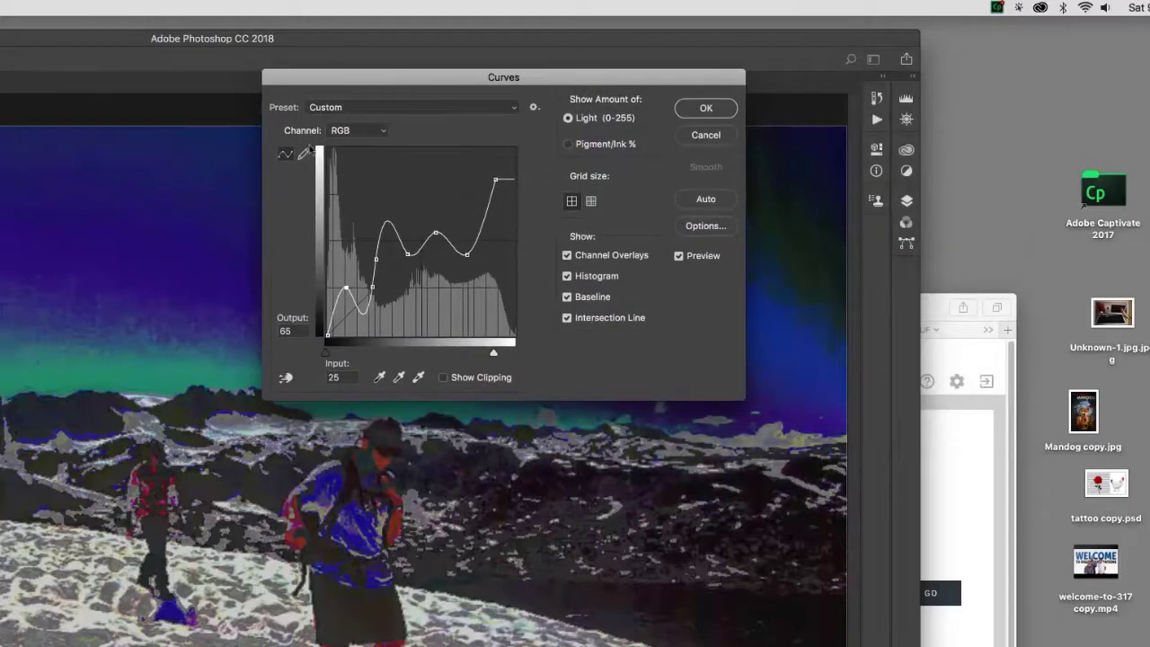
- Save the zigzag curve as a Curves preset named mars.acv
click(534, 107)
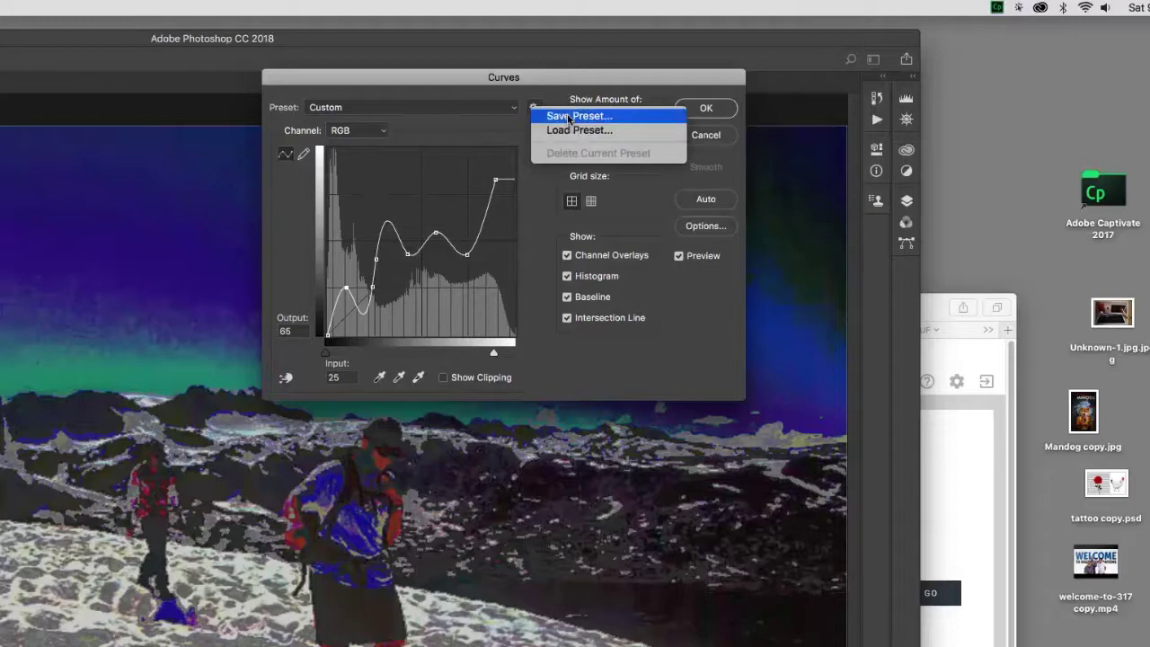
click(569, 116)
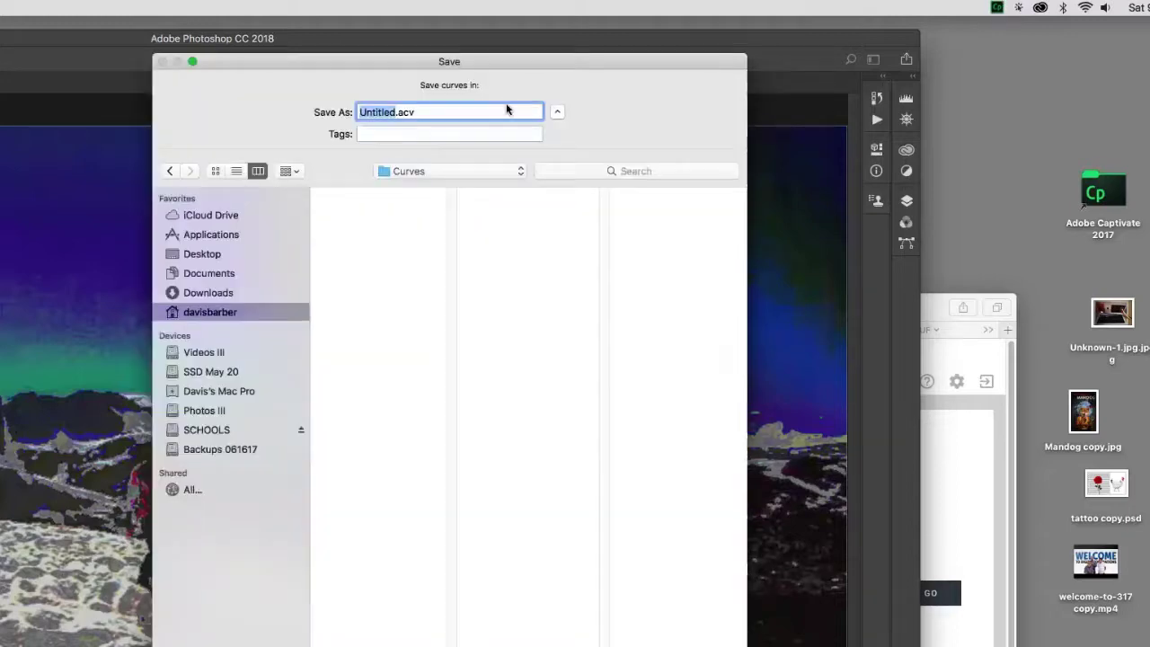
text(mars)
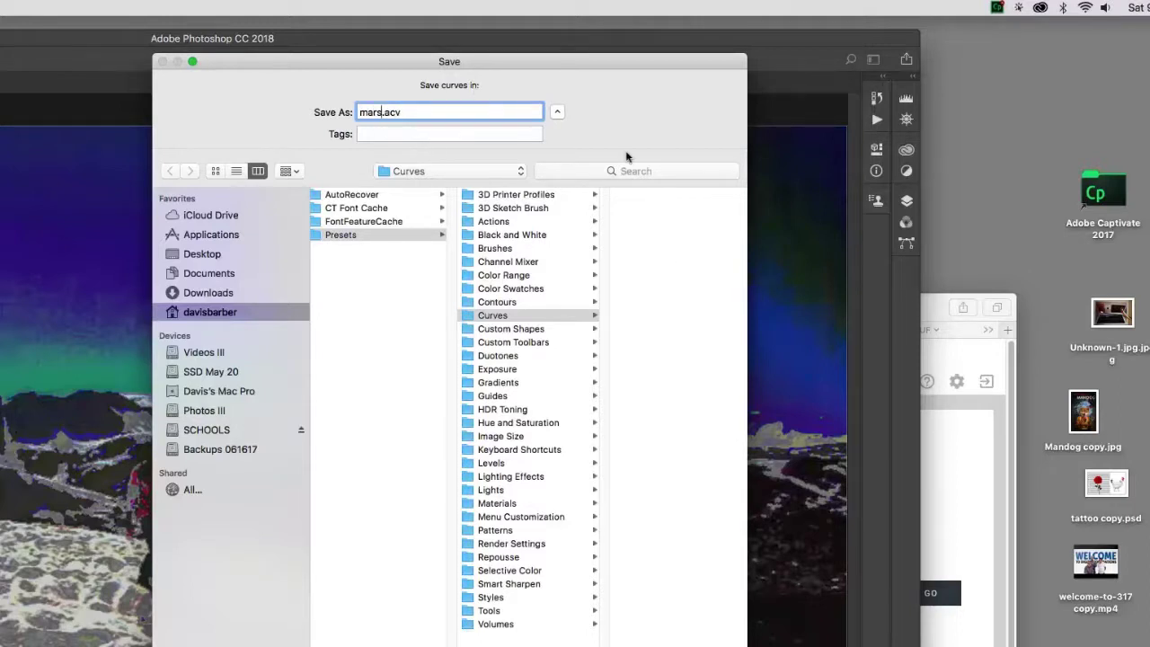
key(Return)
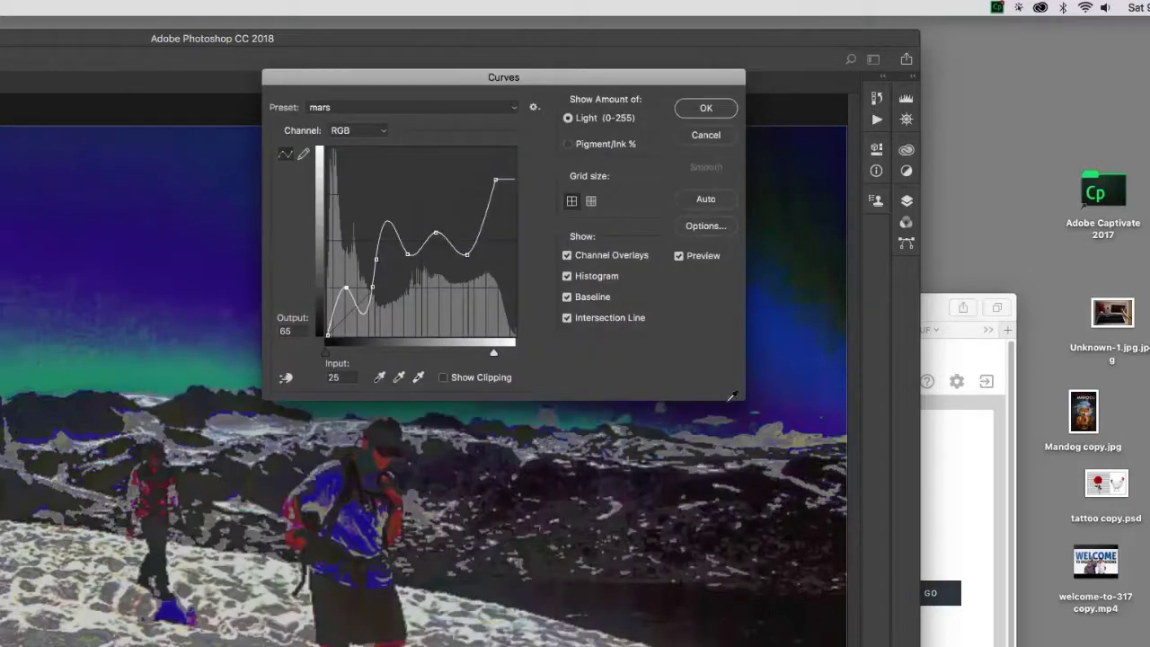
- Confirm the mars curve on the snowfield photo, then select the surf photo file on the desktop
click(706, 108)
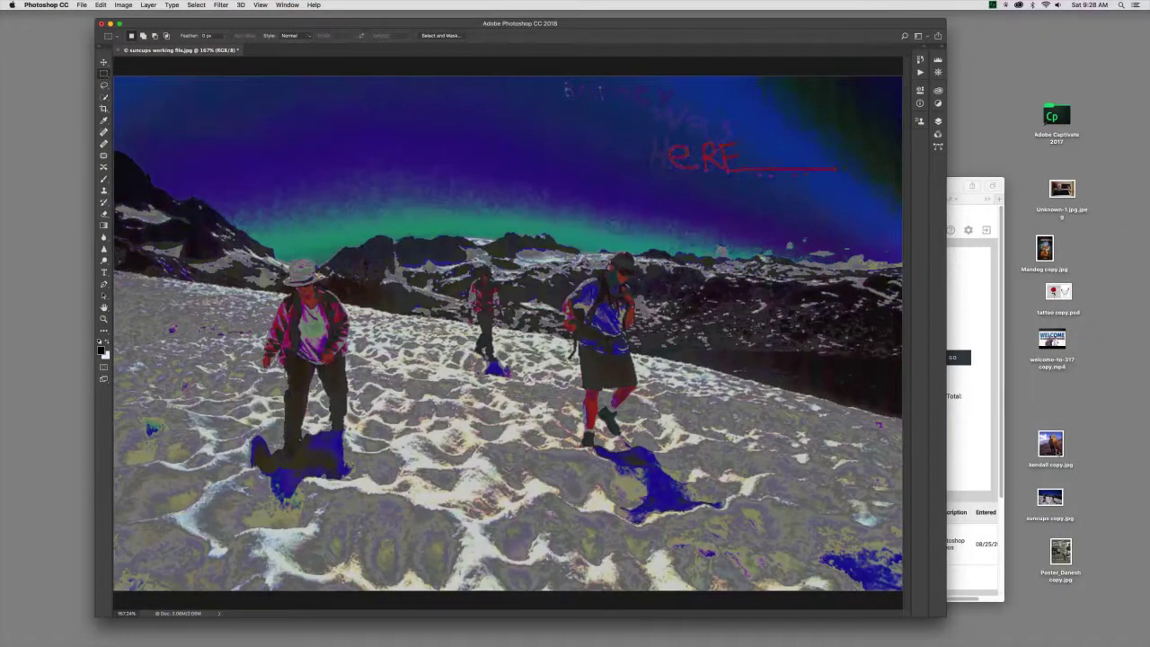
click(1051, 445)
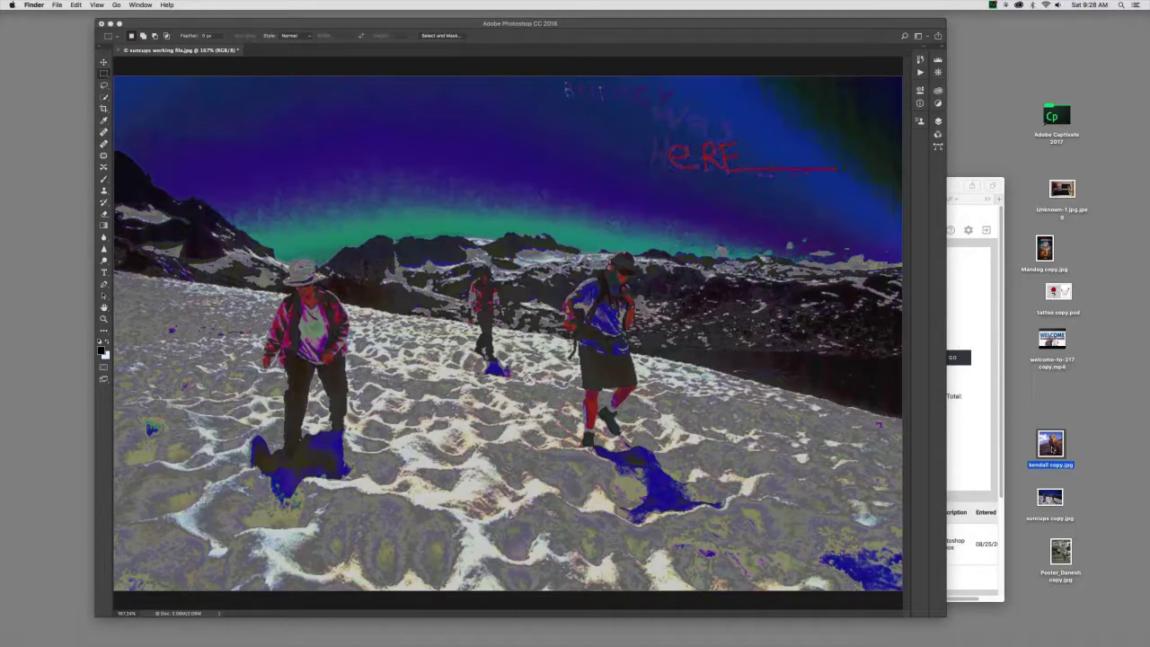
- Open the surf photo and apply the loaded mars.acv preset through Image > Adjustments > Curves
double_click(1051, 445)
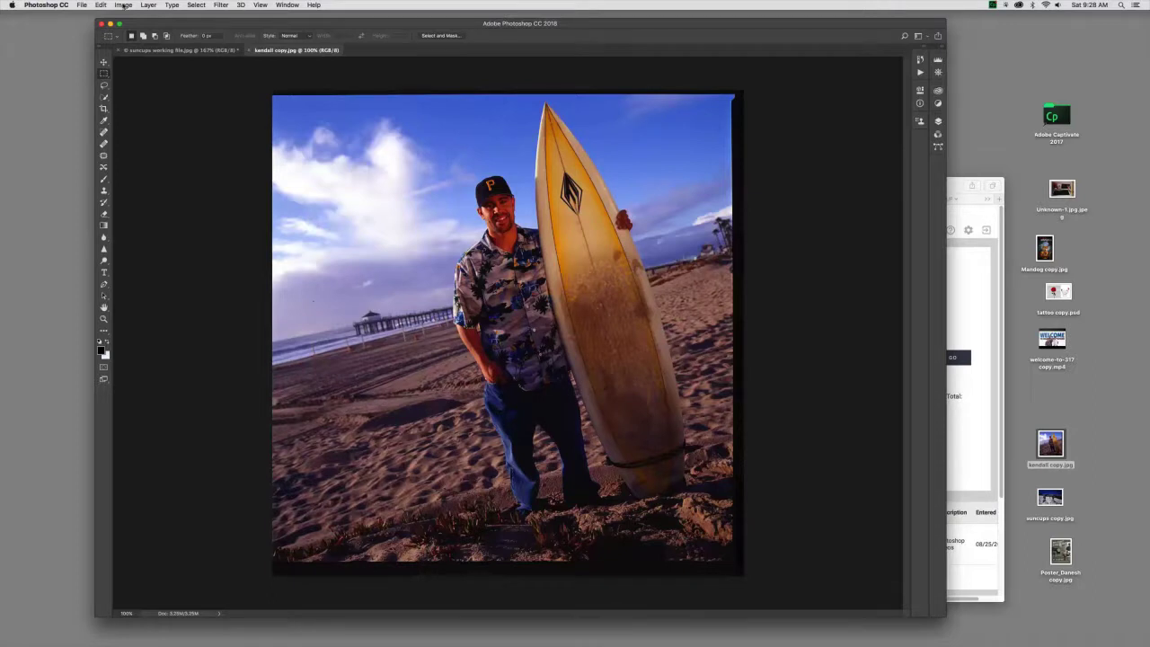
click(123, 6)
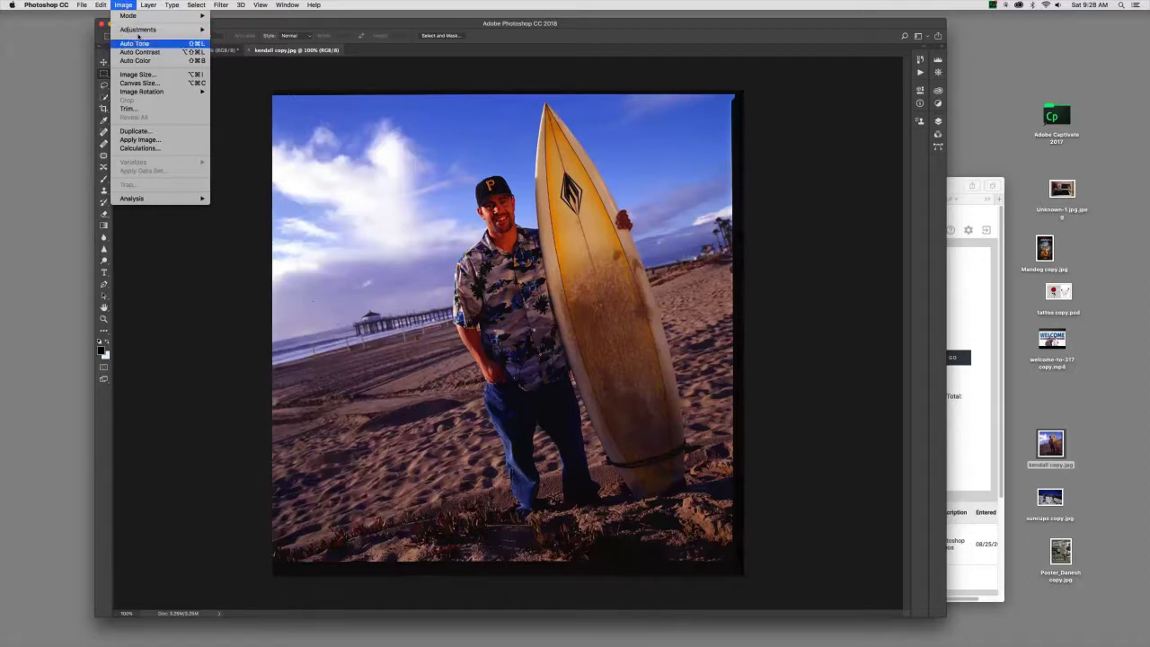
mouse_move(137, 30)
click(231, 46)
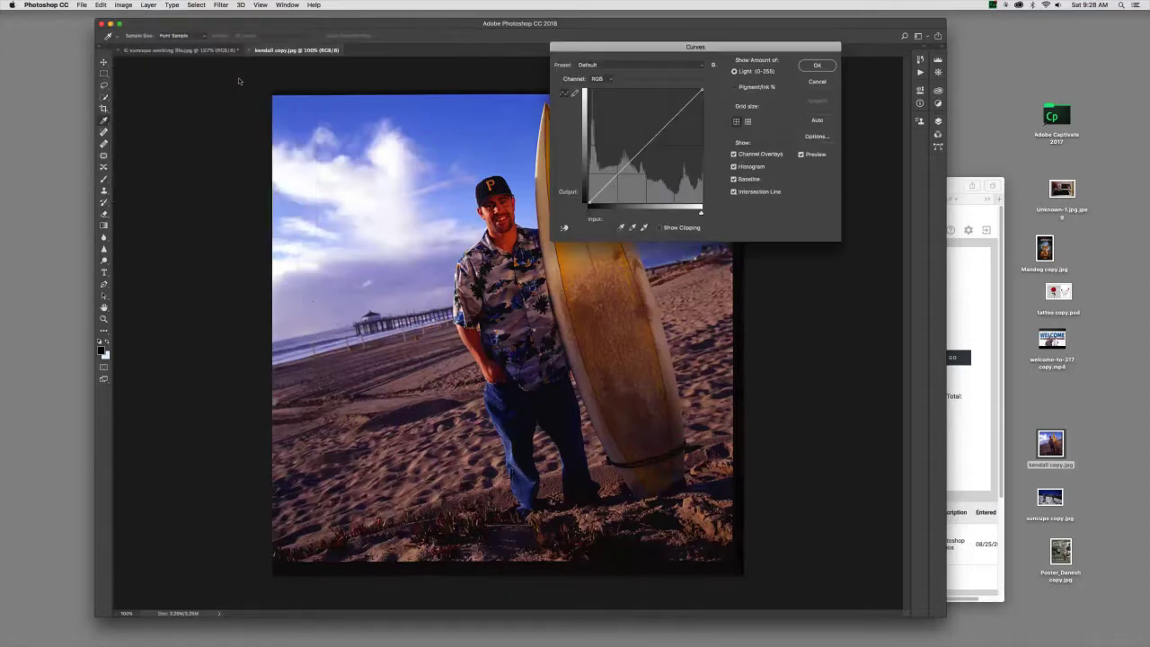
click(715, 64)
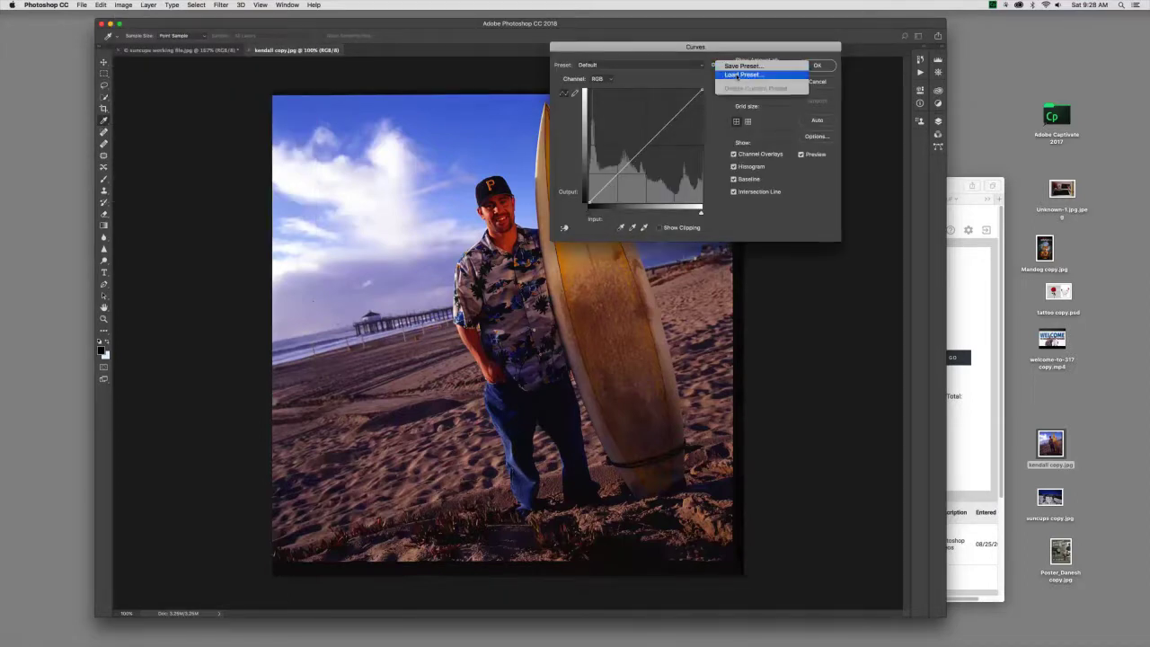
click(739, 75)
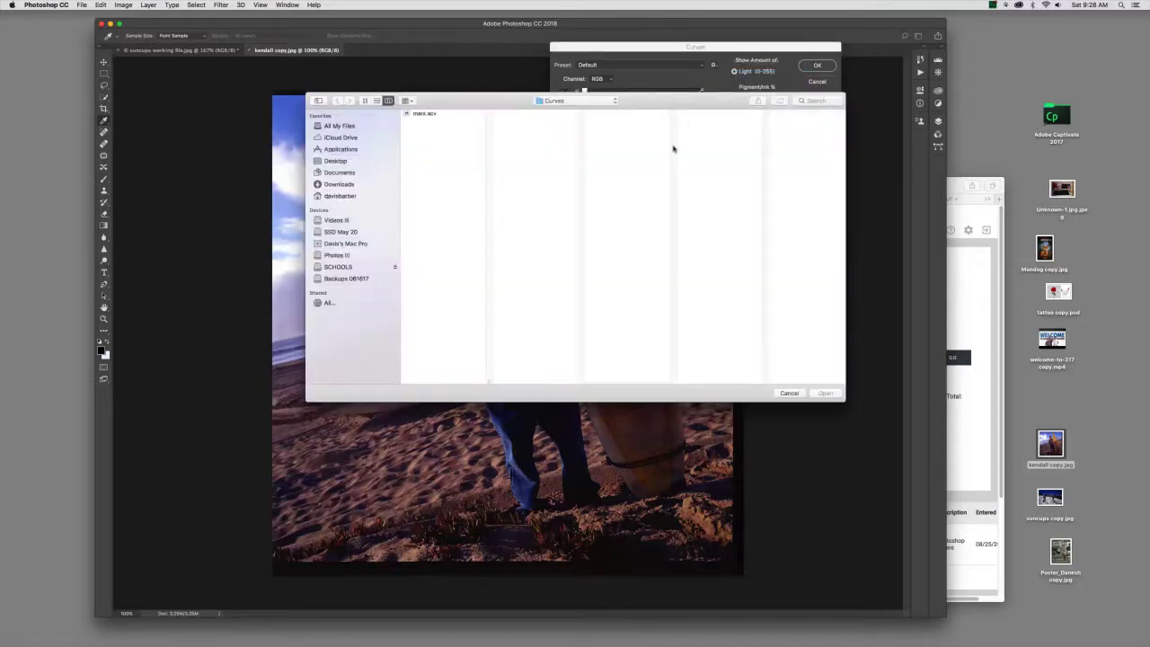
click(421, 114)
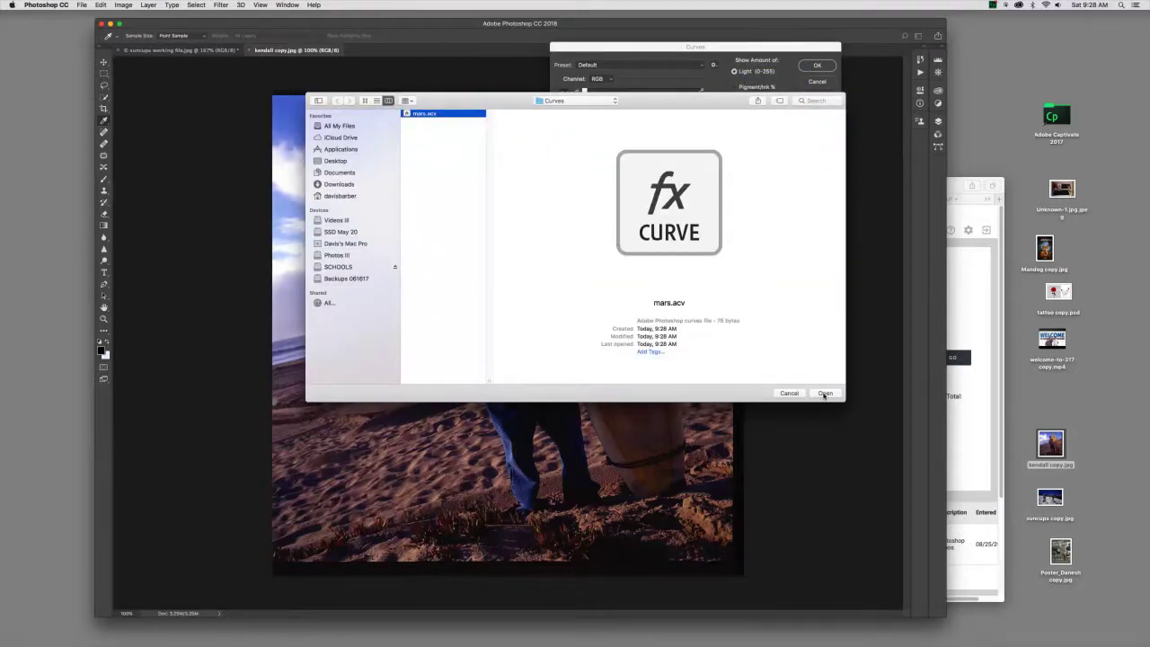
click(822, 394)
click(815, 65)
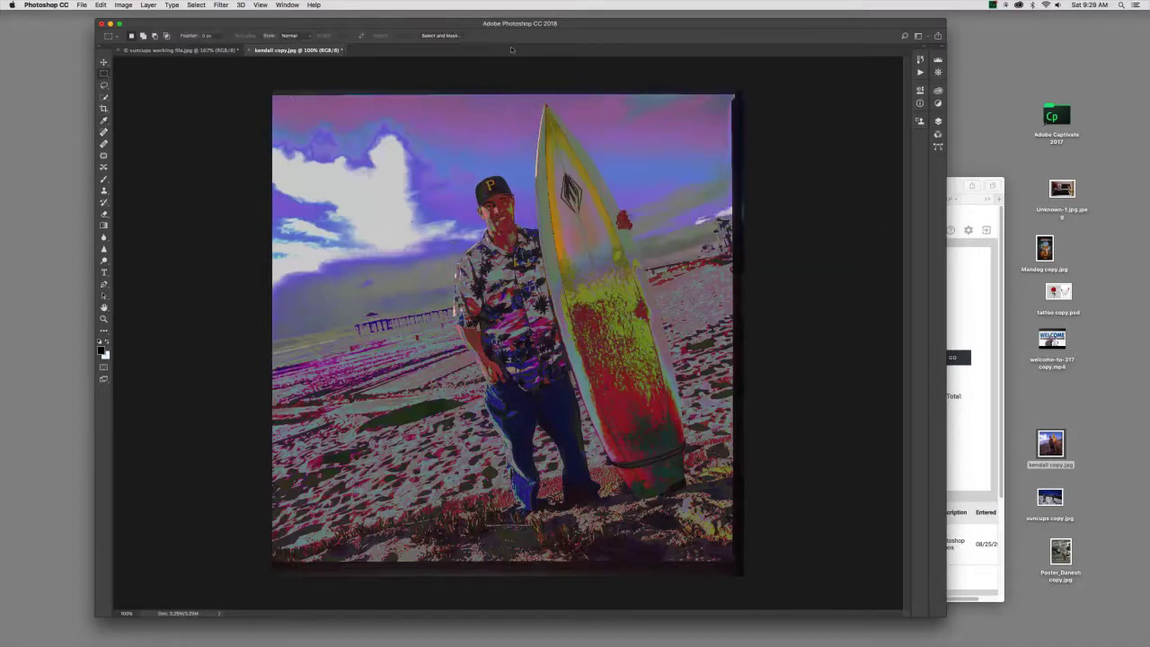
drag(279, 24, 280, 19)
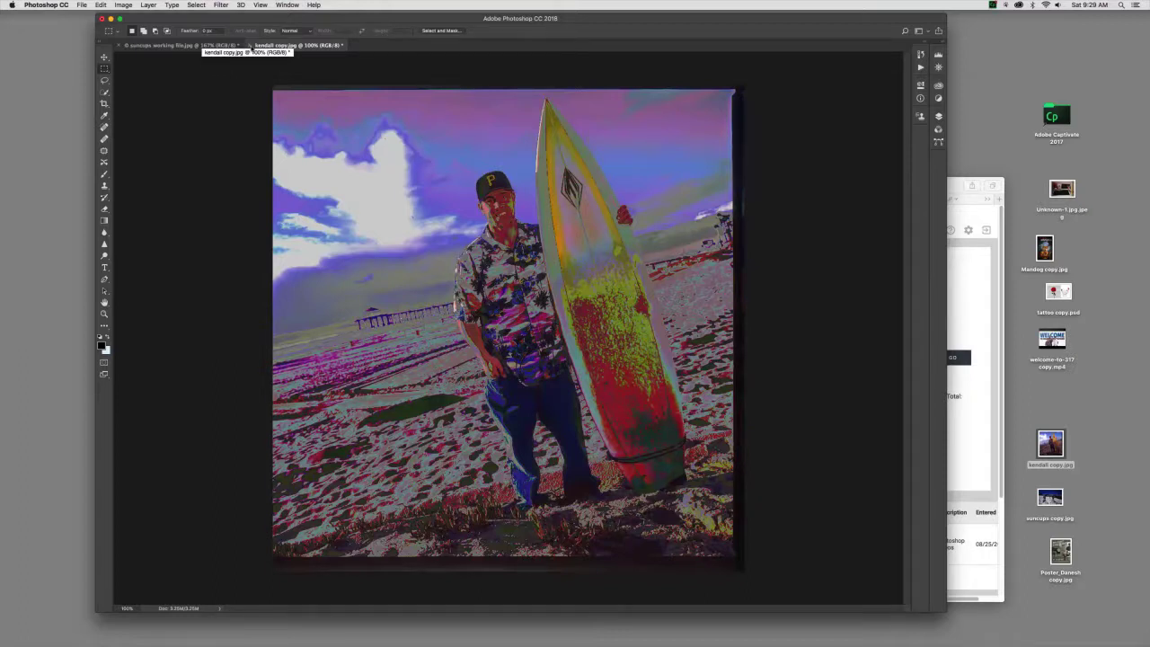
- Close the kendall copy surfer tab with Don't Save
click(250, 46)
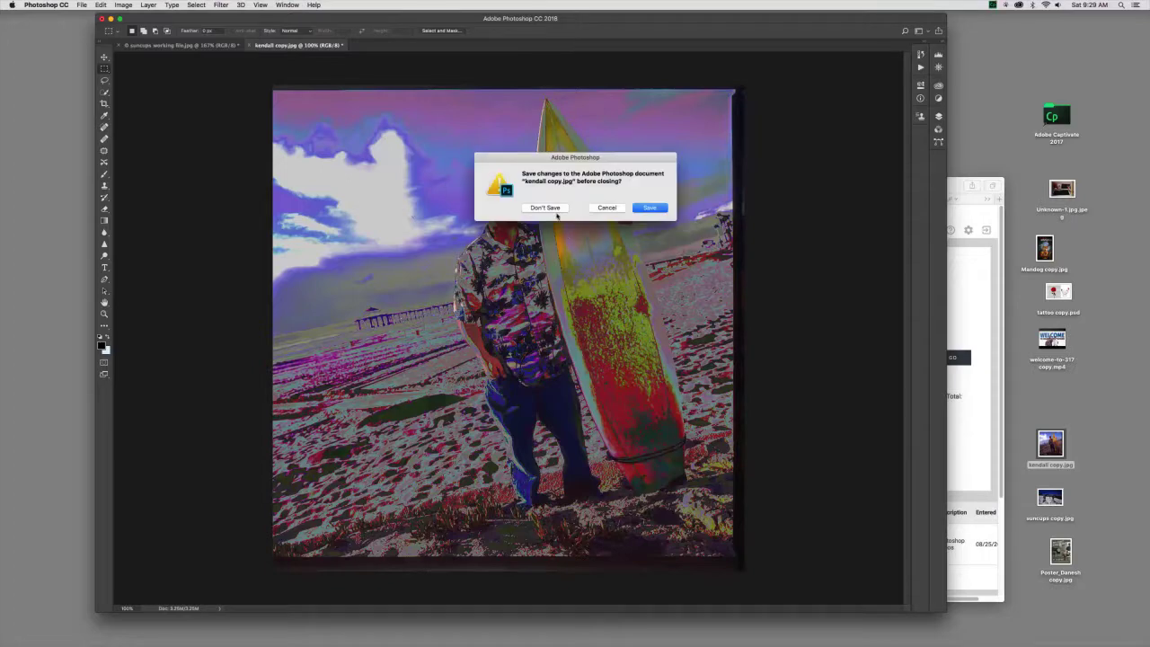
click(545, 207)
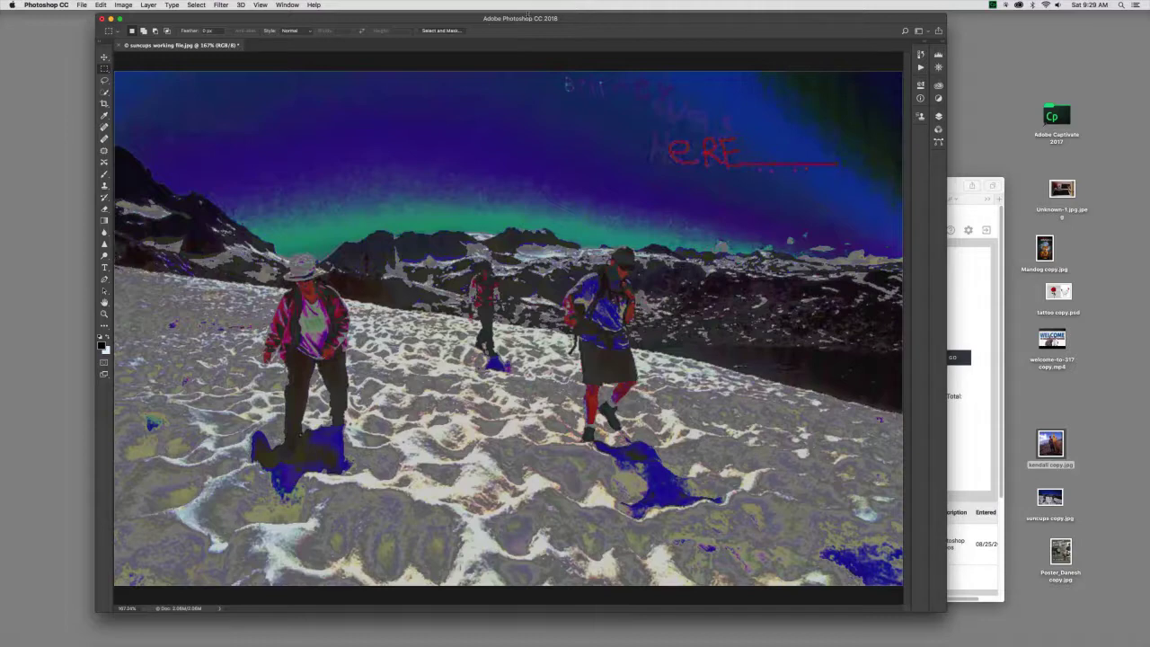
drag(430, 20, 372, 24)
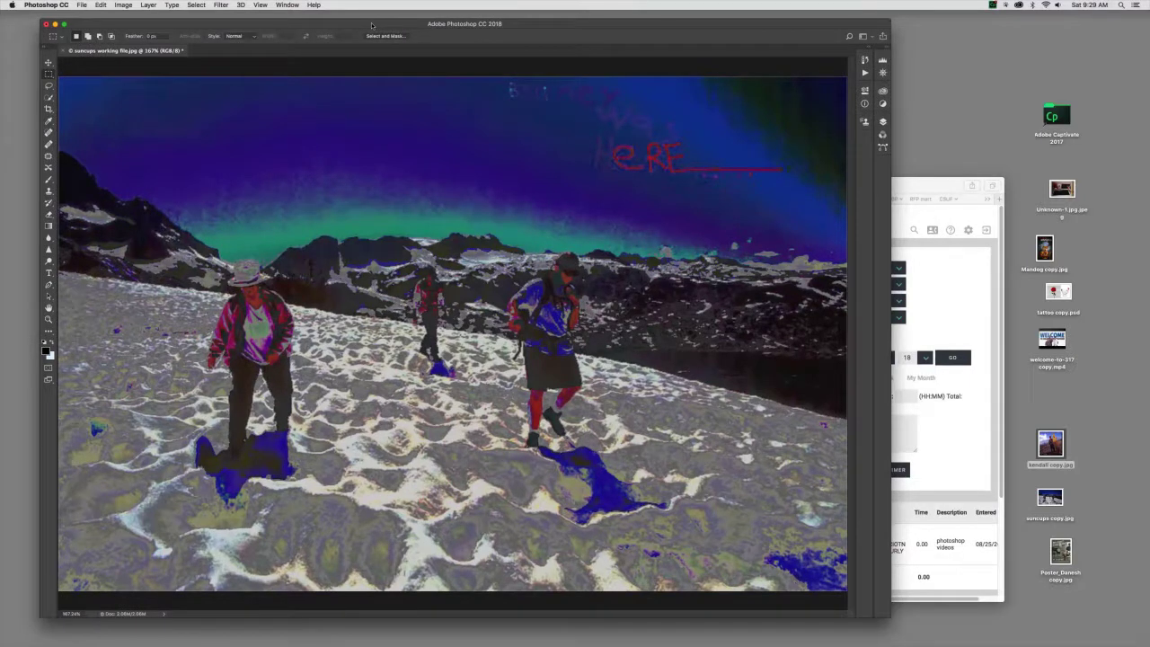
drag(372, 25, 483, 32)
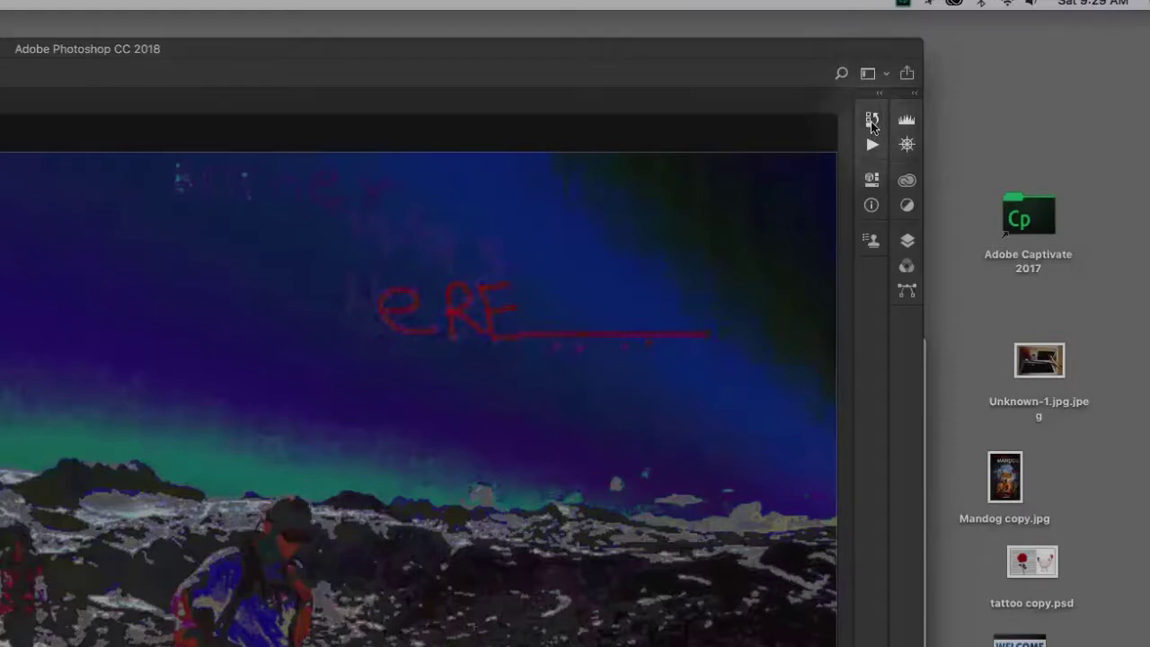
- Expand the History list and step through the Open, Levels, Levels and Curves states
click(871, 121)
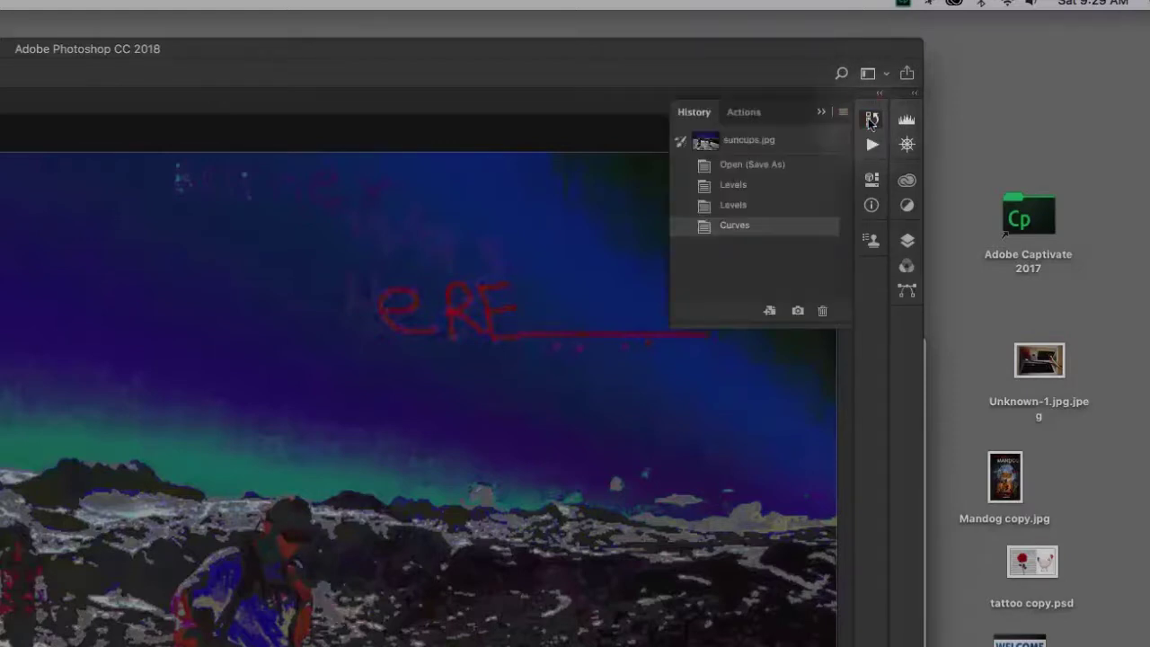
drag(767, 326, 765, 517)
click(771, 205)
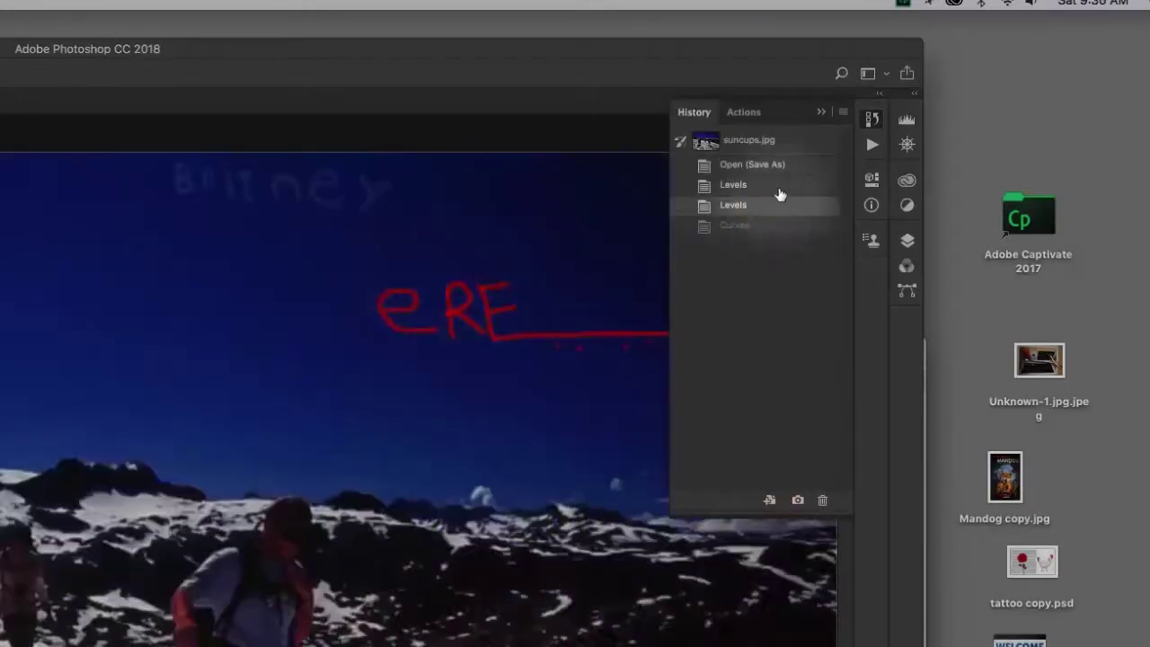
click(777, 185)
click(777, 168)
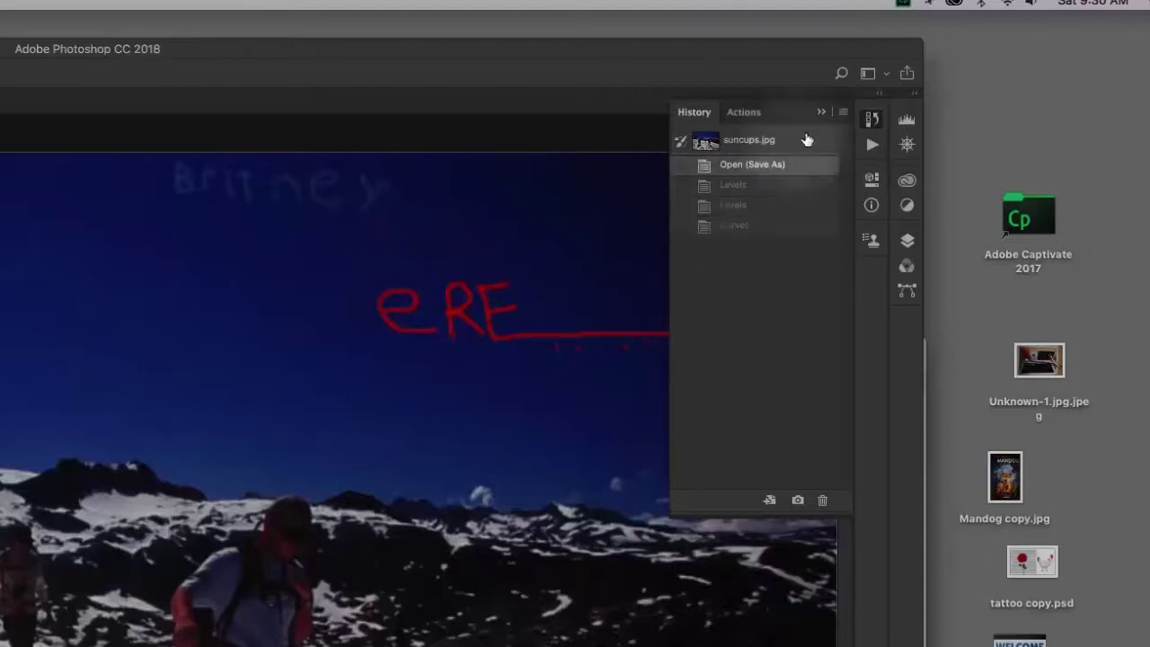
click(799, 188)
click(799, 205)
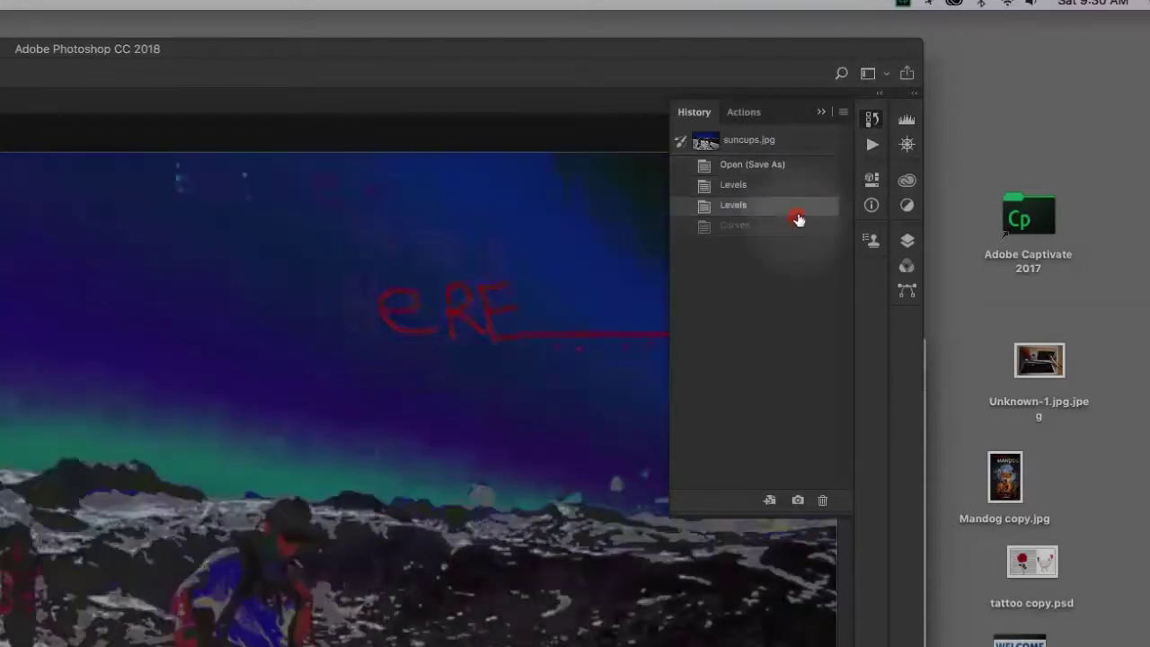
click(794, 223)
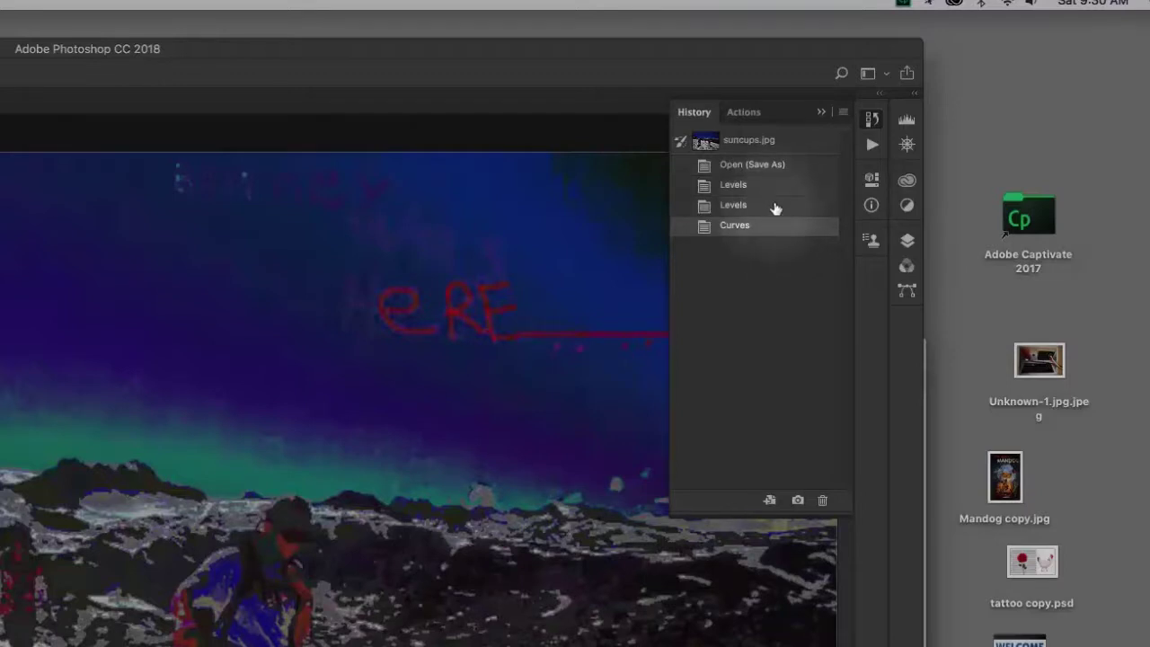
- Settle on the second Levels state so Curves is undone, then collapse History
click(784, 169)
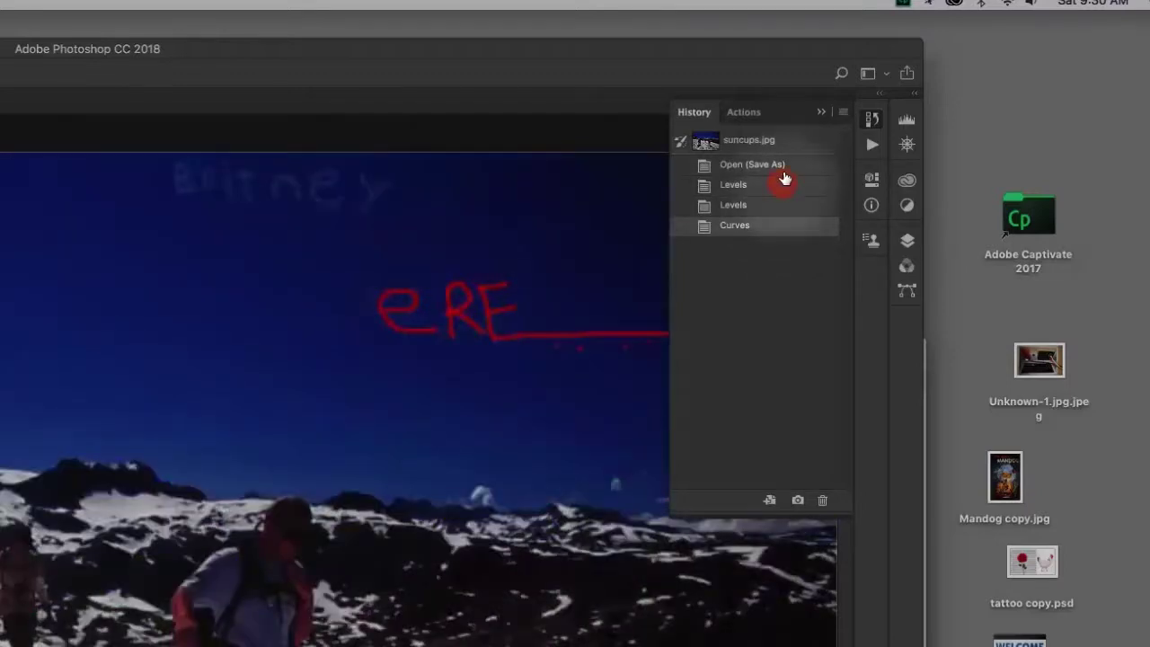
click(783, 229)
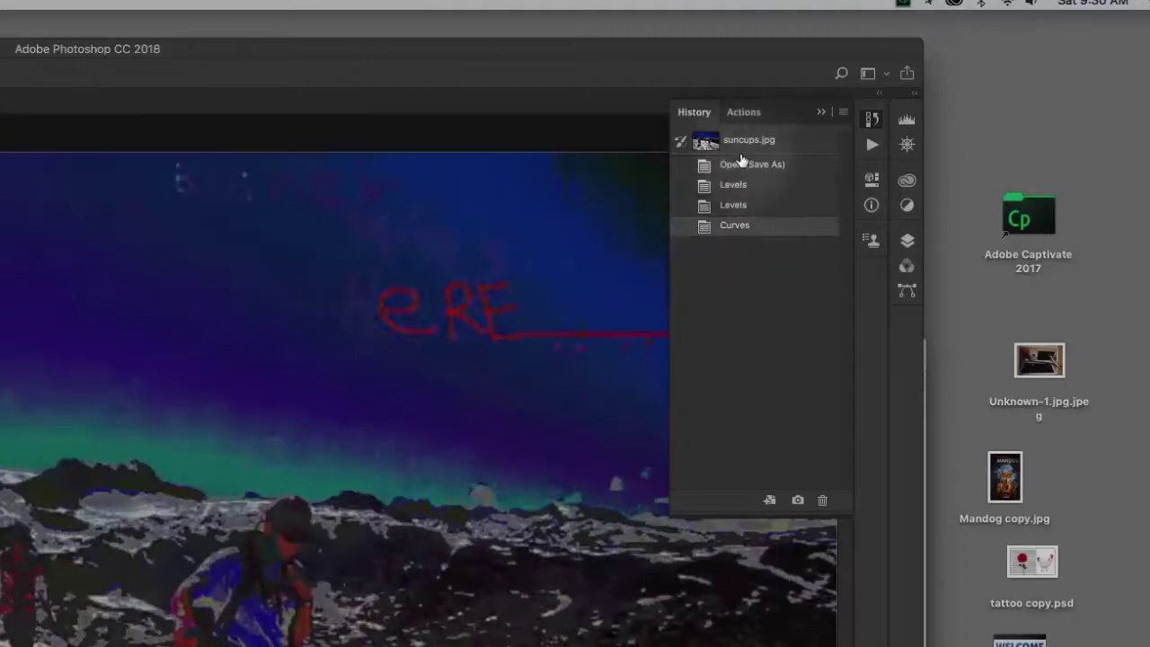
click(778, 207)
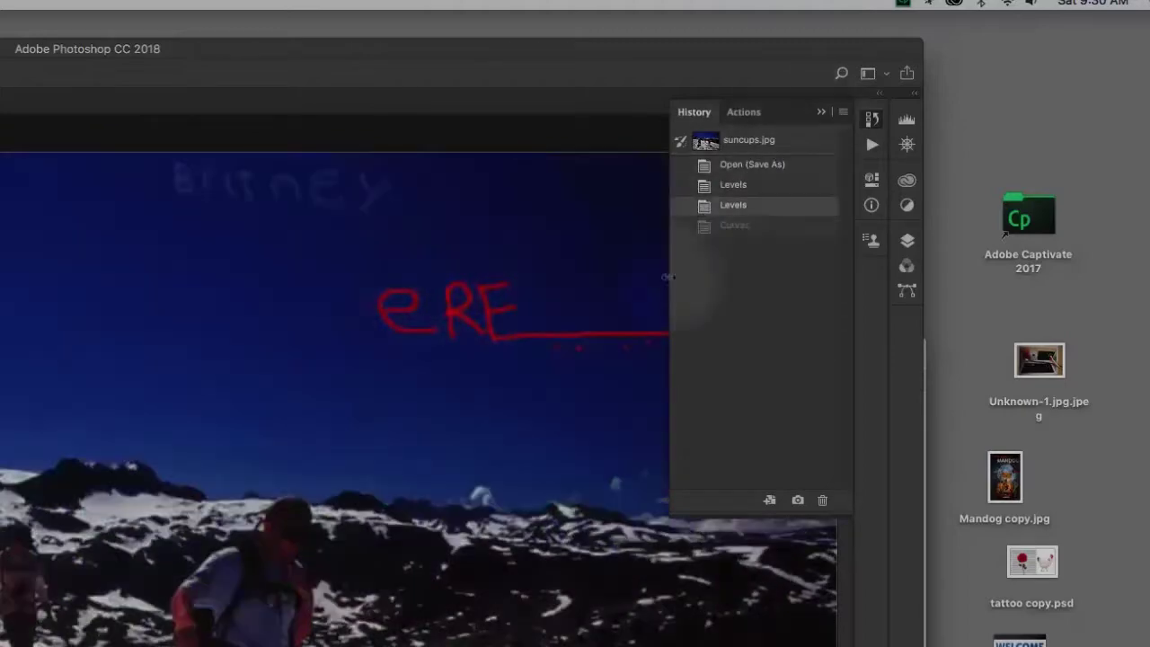
click(872, 119)
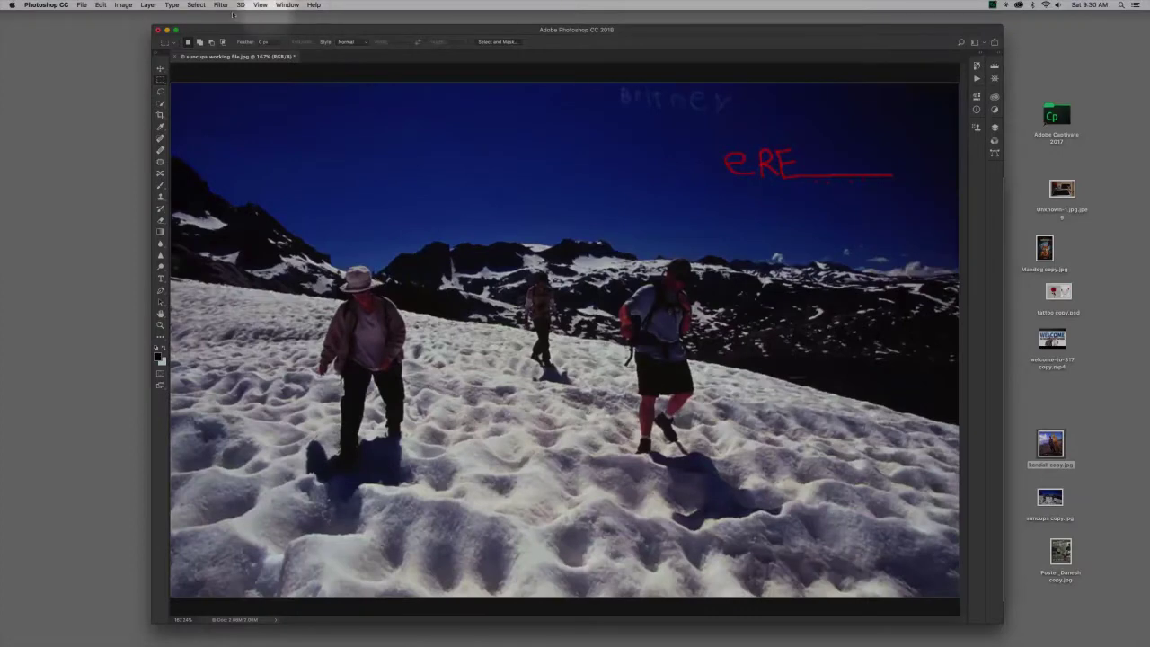
click(124, 6)
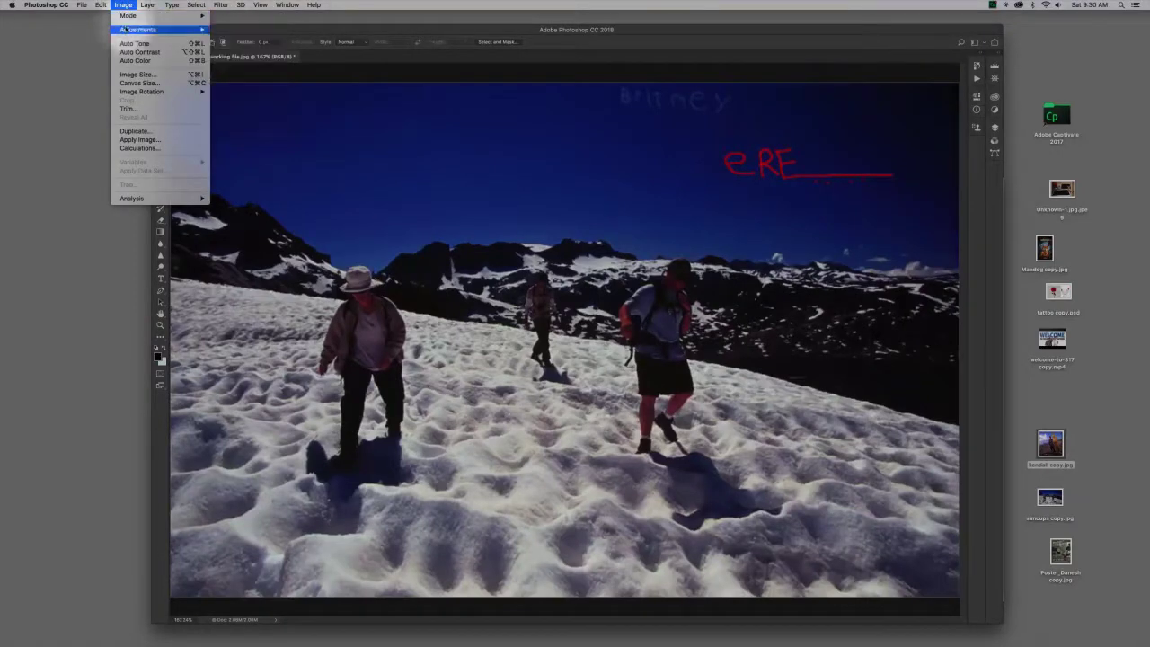
mouse_move(144, 29)
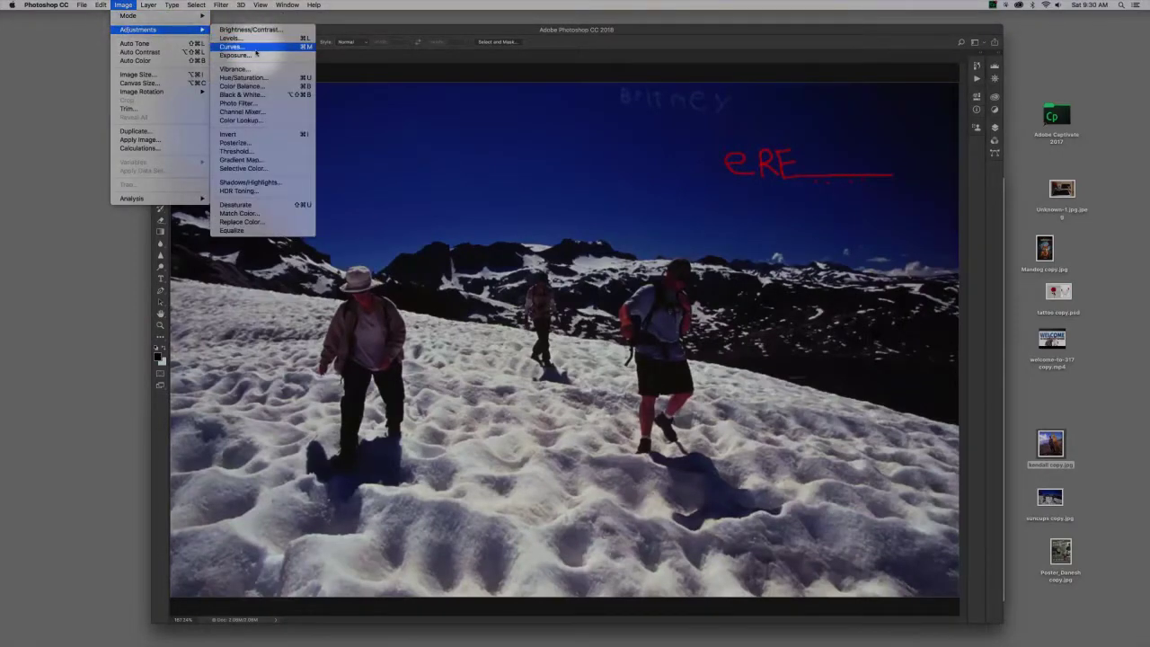
click(374, 89)
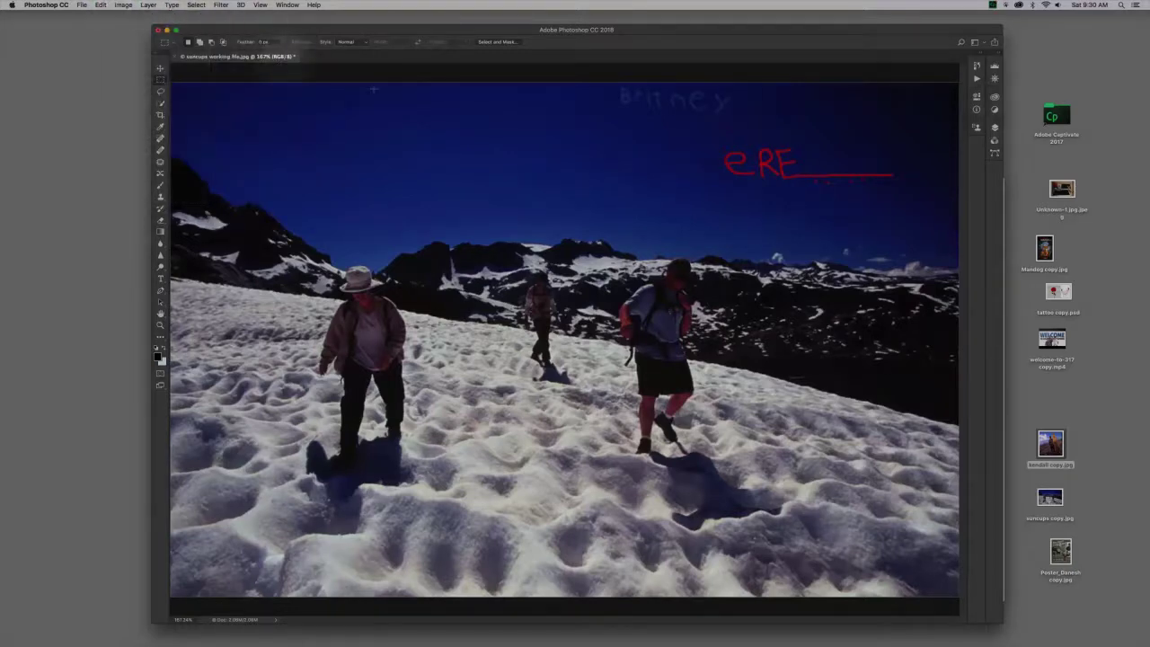